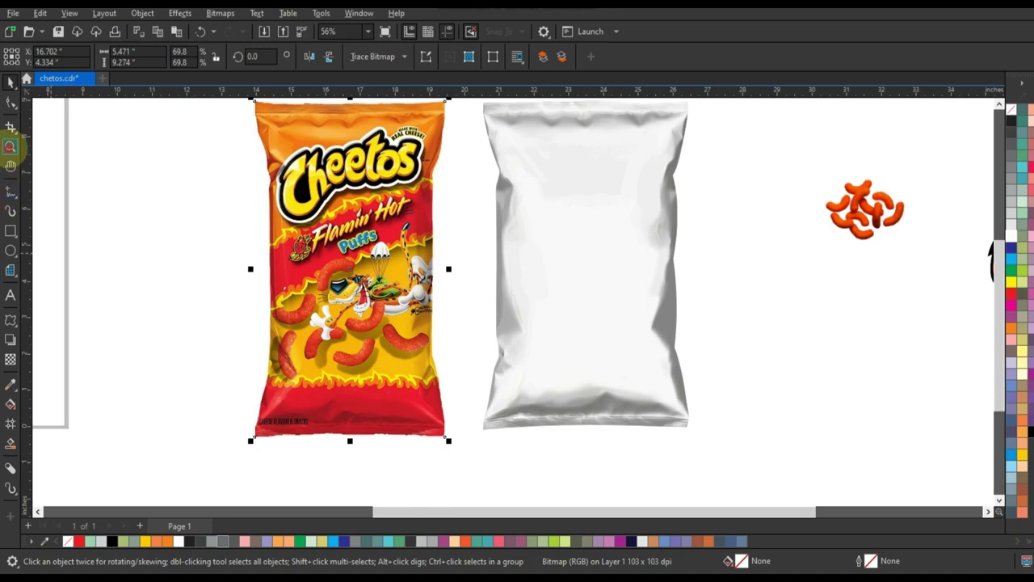
# Step: Zoom in on the reference Cheetos bag's bottom, then zoom back out to all the artwork
pyautogui.rightClick(348, 212)
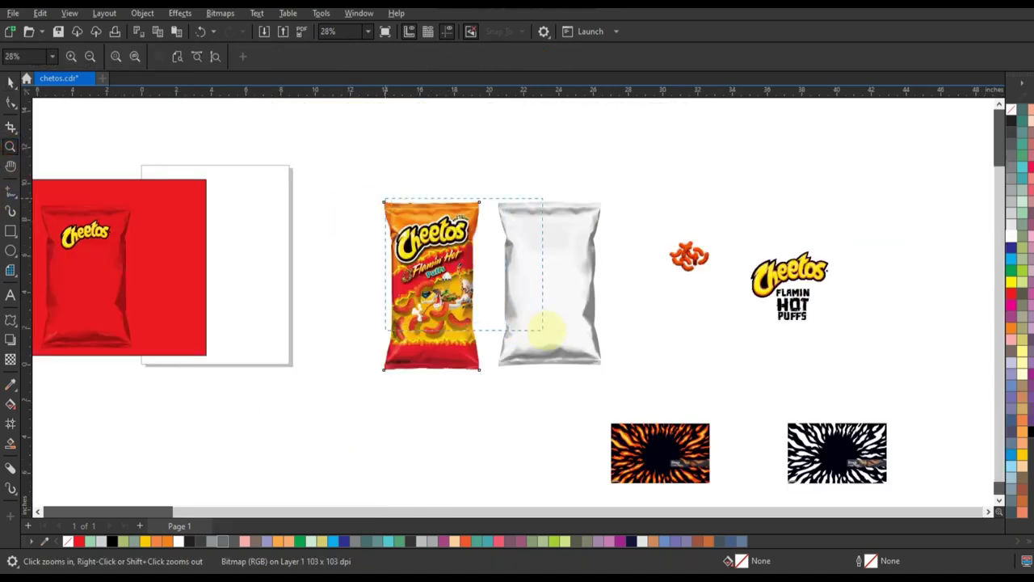
pyautogui.moveTo(549, 329); pyautogui.dragTo(547, 331)
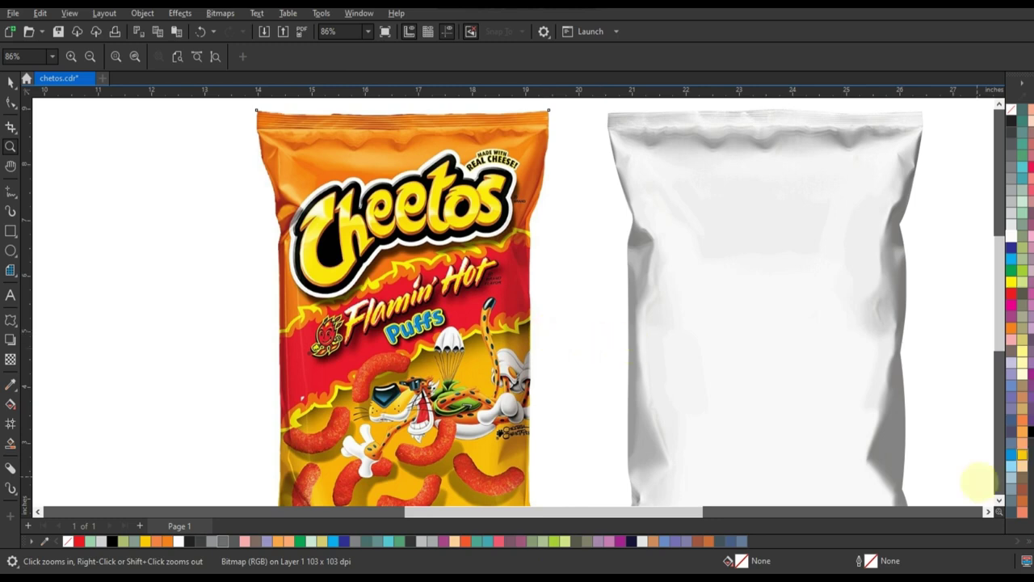
pyautogui.click(999, 500)
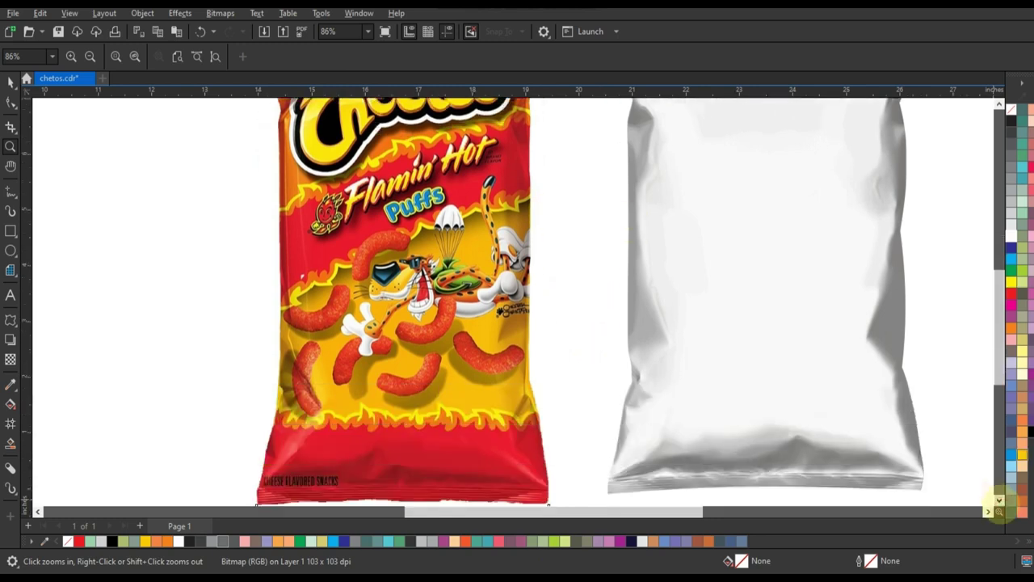
pyautogui.moveTo(241, 447); pyautogui.dragTo(568, 495)
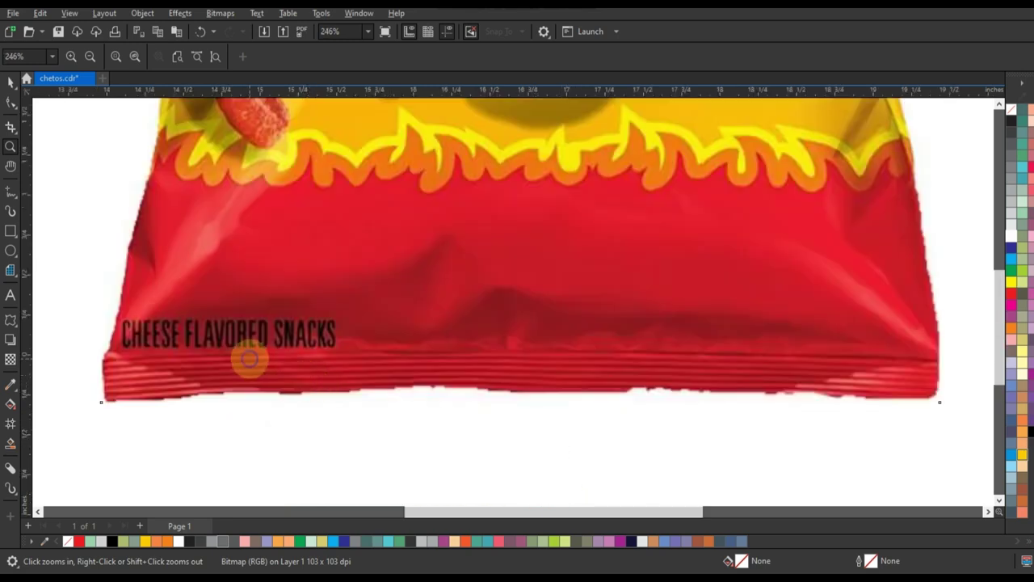
pyautogui.rightClick(249, 359)
pyautogui.rightClick(190, 271)
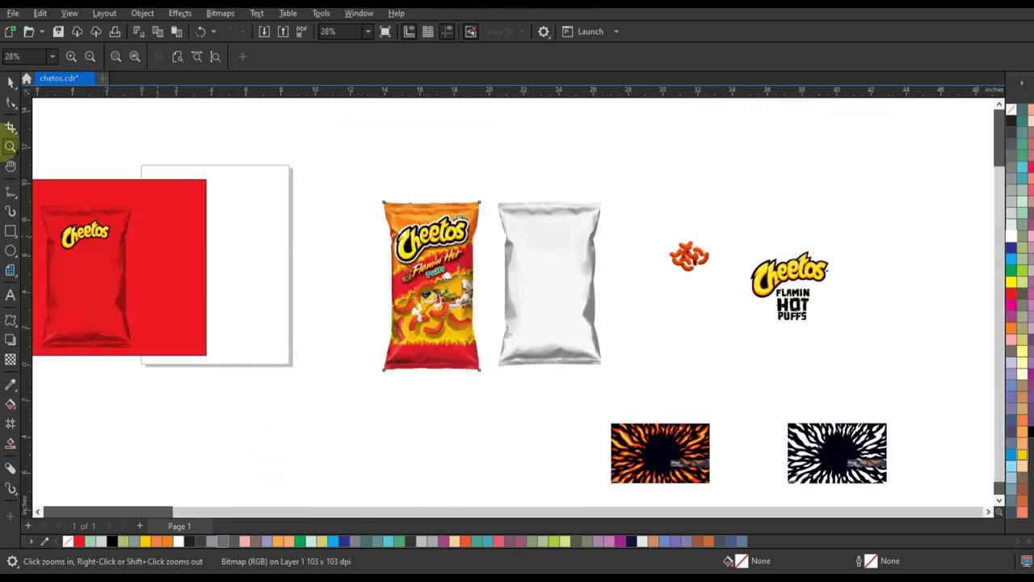
pyautogui.click(11, 82)
# Step: Outline-trace the orange flame burst image as a Low Quality Image
pyautogui.click(584, 310)
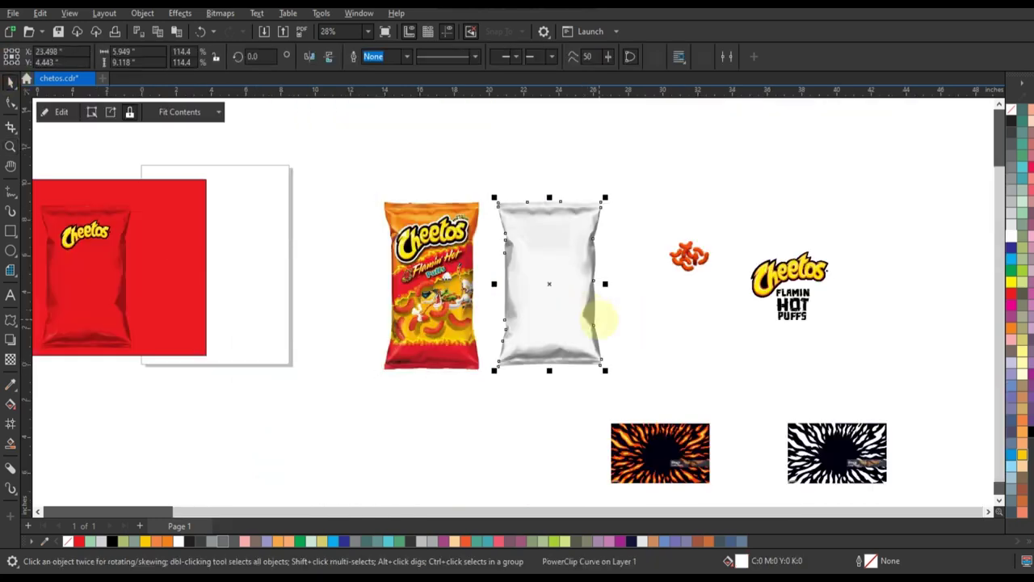
pyautogui.click(635, 341)
pyautogui.click(642, 454)
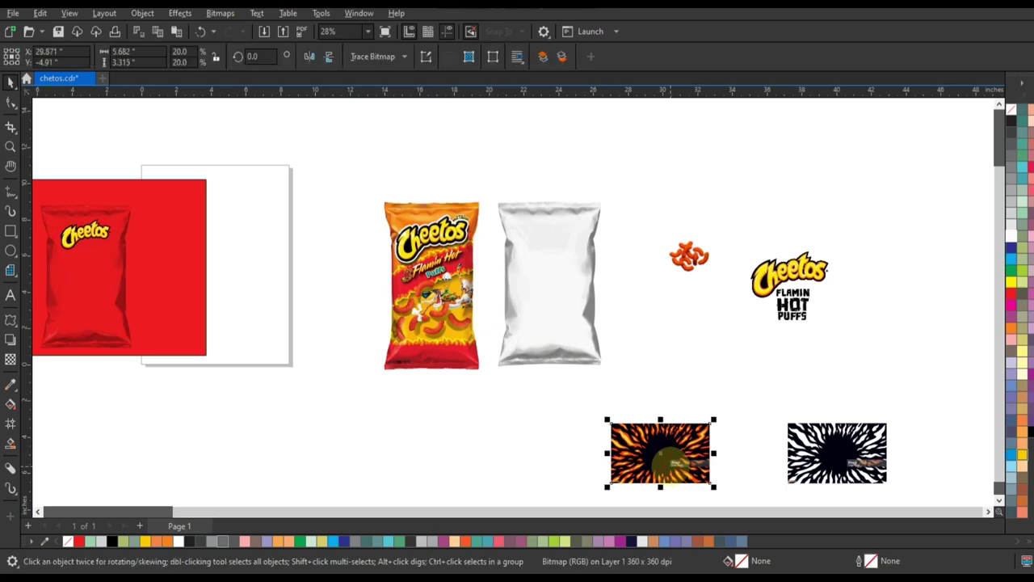
pyautogui.hotkey('shift', 'F2')
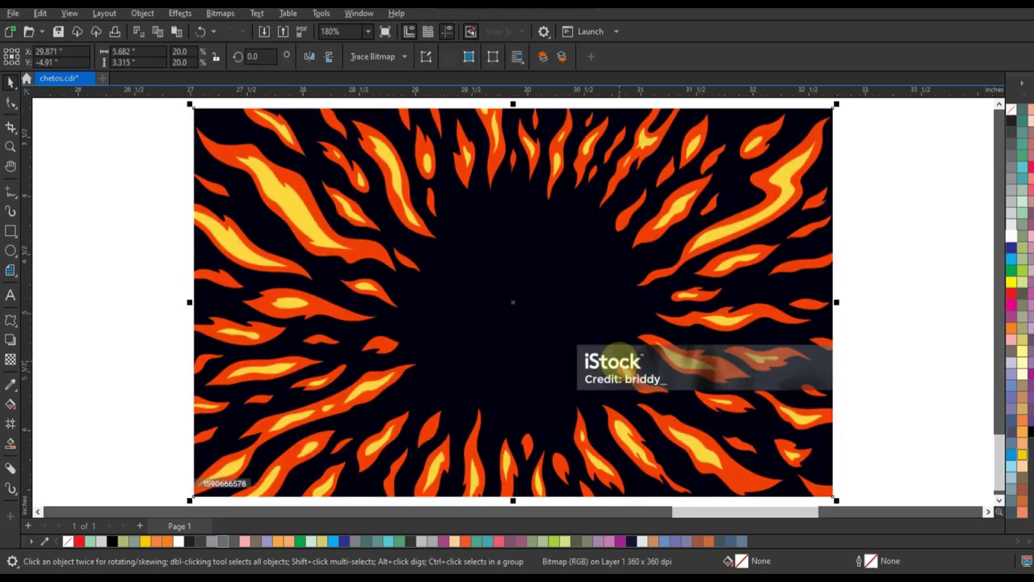
pyautogui.press('Escape')
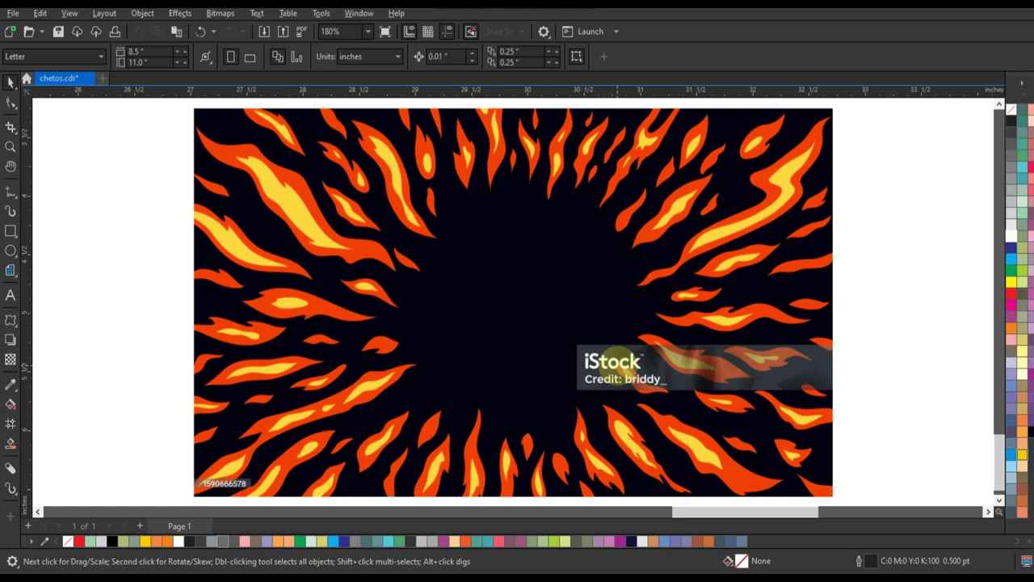
pyautogui.rightClick(502, 221)
pyautogui.moveTo(546, 229)
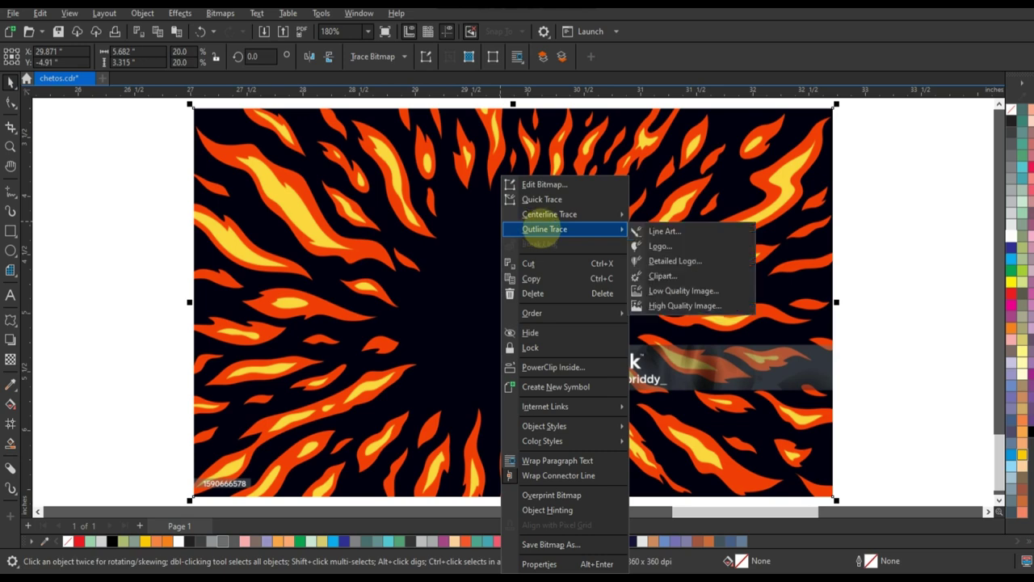
pyautogui.click(683, 290)
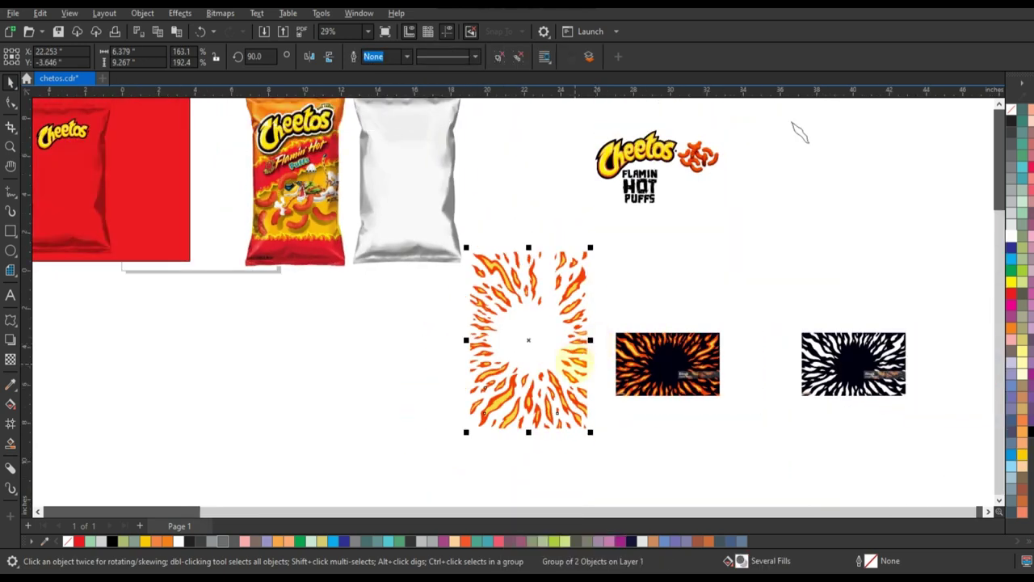
# Step: Try the traced flames on the white bag at about 80% size, then undo
pyautogui.moveTo(573, 363)
pyautogui.mouseDown()
pyautogui.moveTo(449, 198)
pyautogui.moveTo(465, 211)
pyautogui.mouseUp()
pyautogui.hotkey('shift', 'F2')
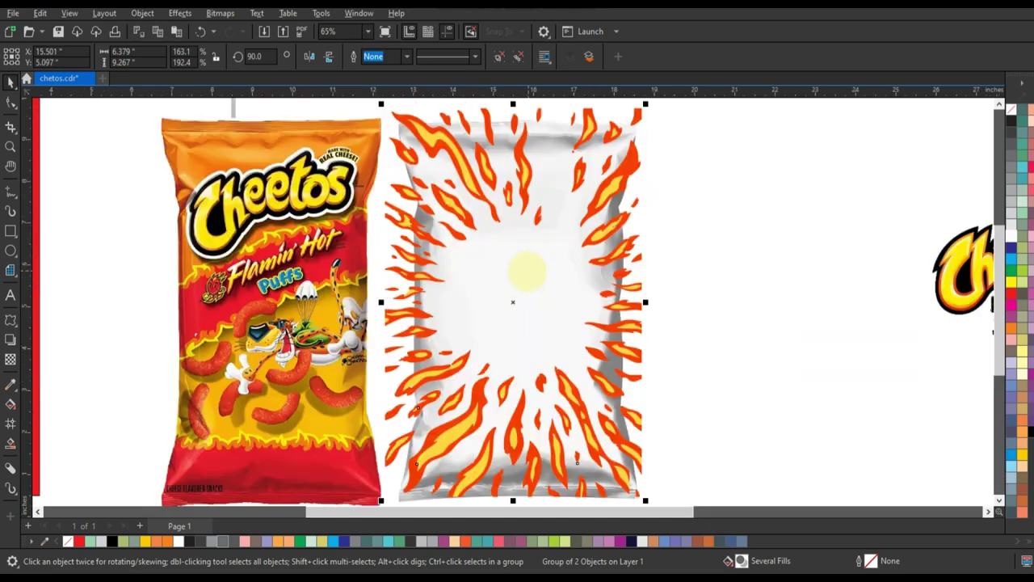
pyautogui.scroll(-1, 506, 258)
pyautogui.moveTo(582, 242); pyautogui.dragTo(578, 243)
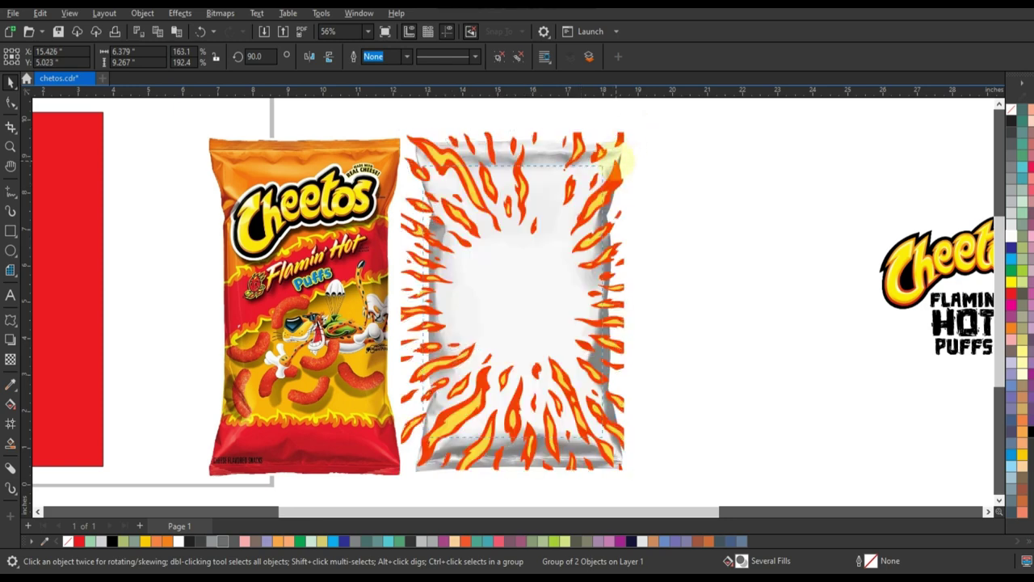
pyautogui.moveTo(616, 155)
pyautogui.mouseDown()
pyautogui.moveTo(628, 161)
pyautogui.moveTo(614, 198)
pyautogui.moveTo(605, 192)
pyautogui.mouseUp()
pyautogui.hotkey('ctrl', 'z')
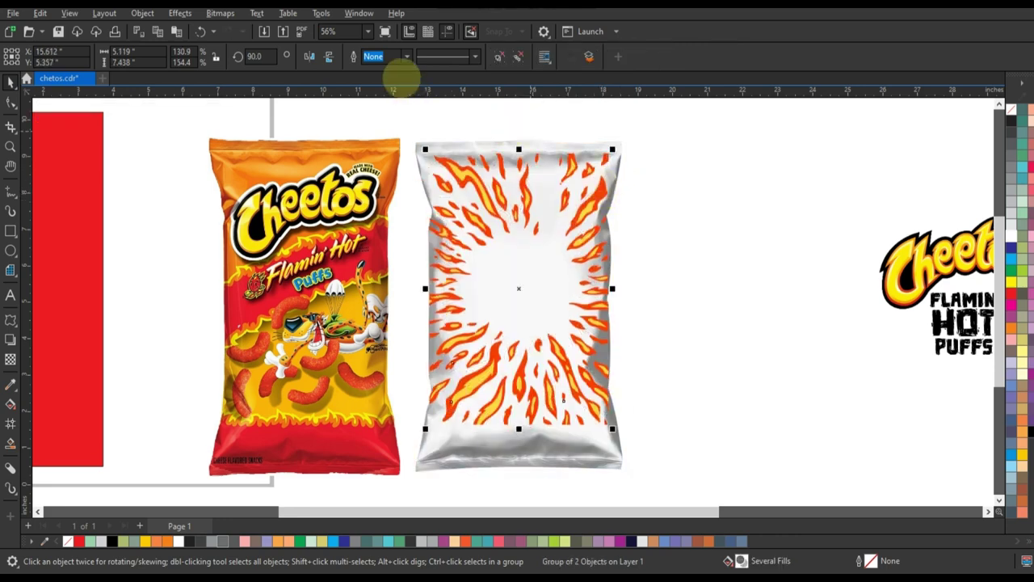
# Step: Mirror the flames horizontally and vertically, then stretch them to about 6.03 × 9.19 in over the bag
pyautogui.click(309, 56)
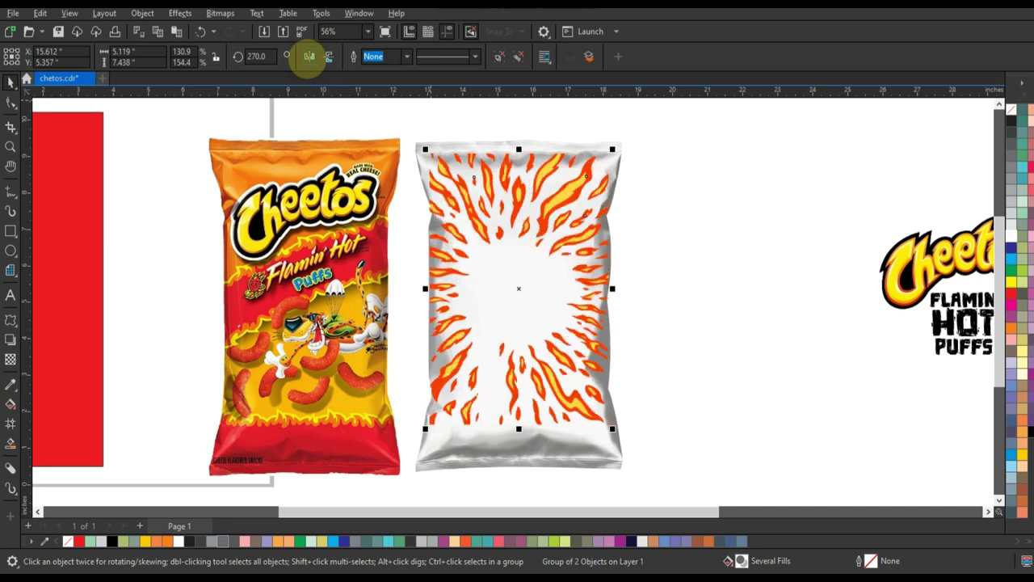
pyautogui.click(310, 56)
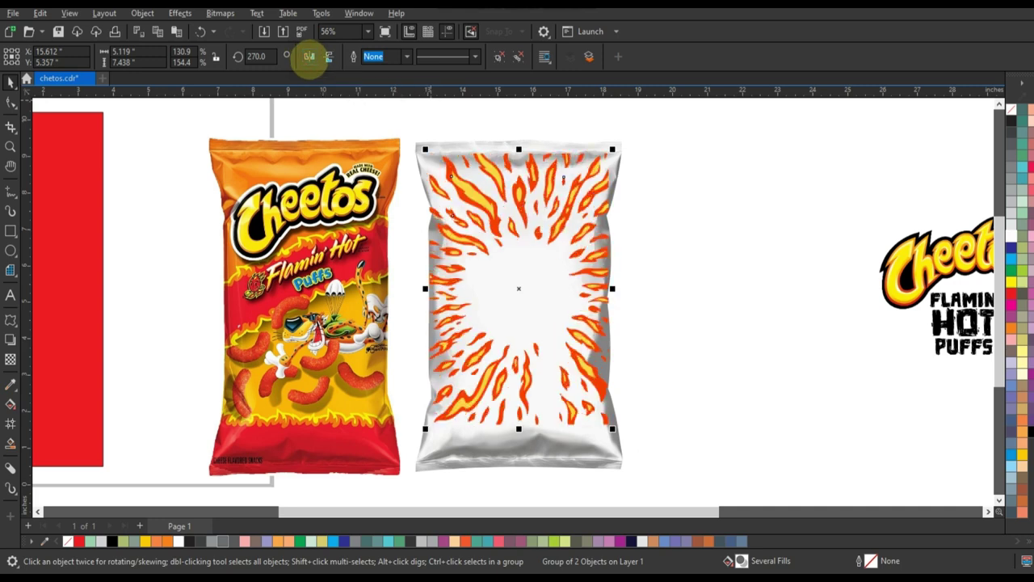
pyautogui.click(309, 57)
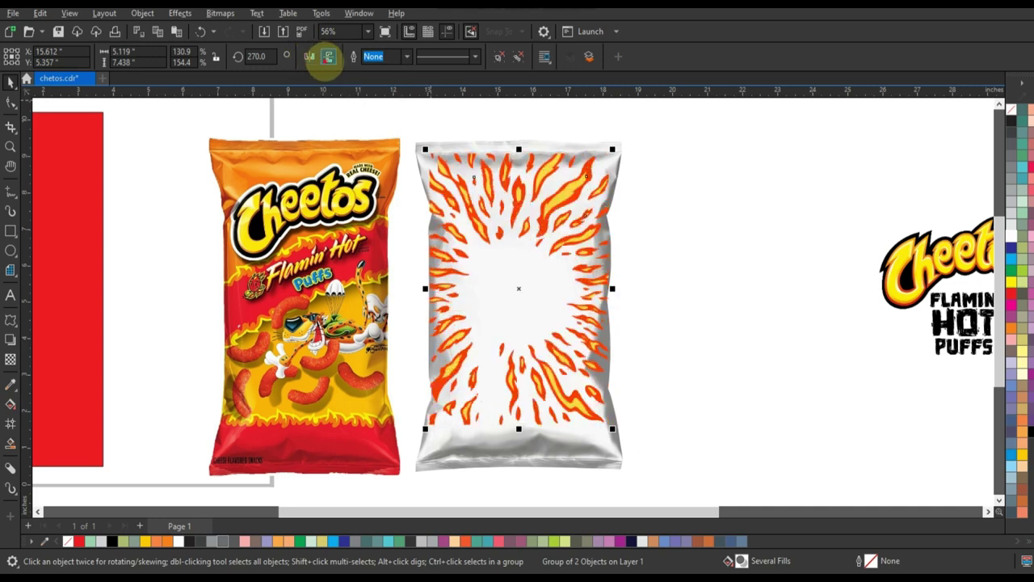
pyautogui.click(328, 56)
pyautogui.moveTo(531, 225); pyautogui.dragTo(516, 212)
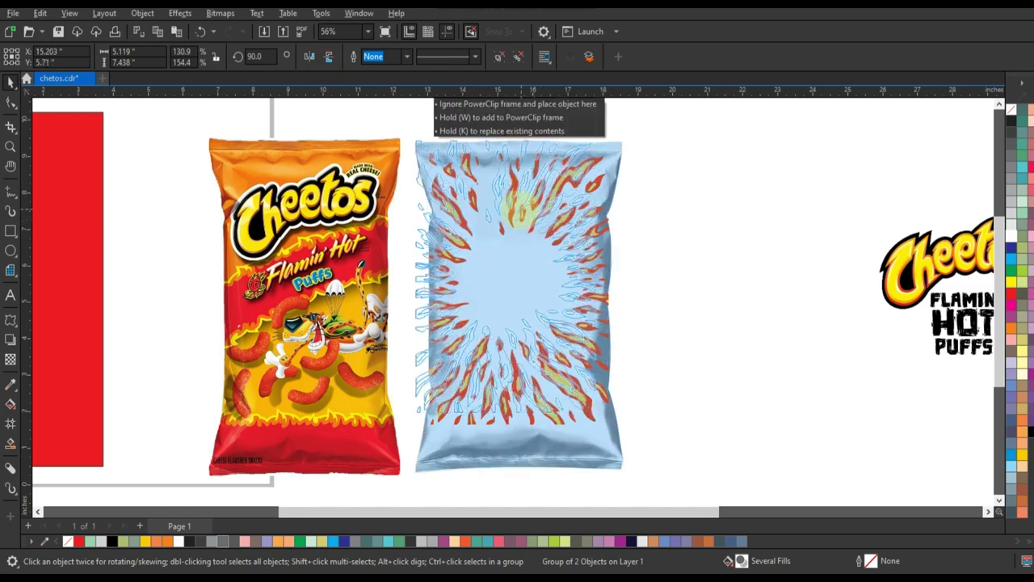
pyautogui.moveTo(597, 416); pyautogui.dragTo(630, 464)
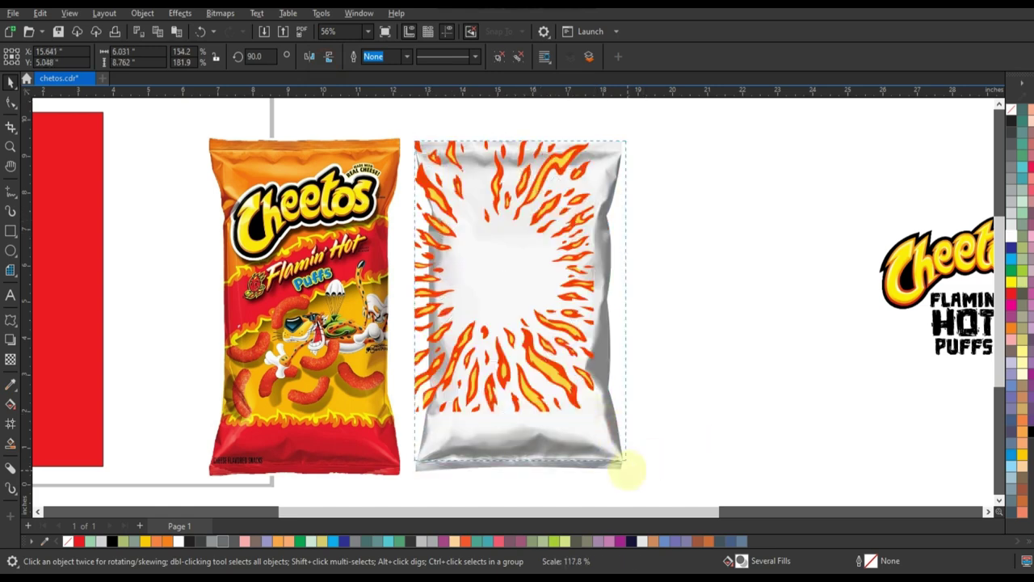
pyautogui.moveTo(520, 463); pyautogui.dragTo(520, 479)
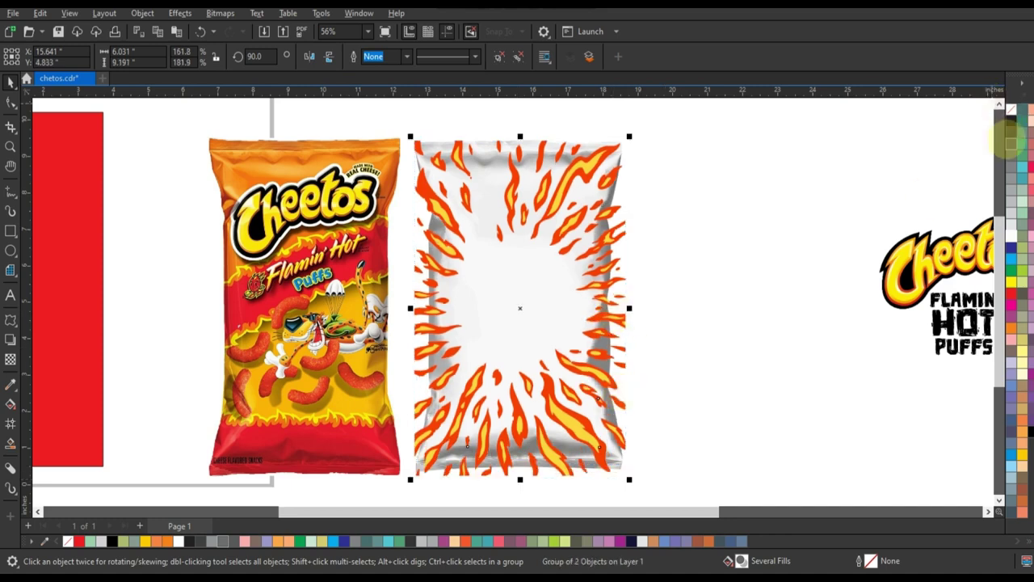
# Step: Make a smaller dark grey copy of the flames at about 74% transparency
pyautogui.click(1009, 143)
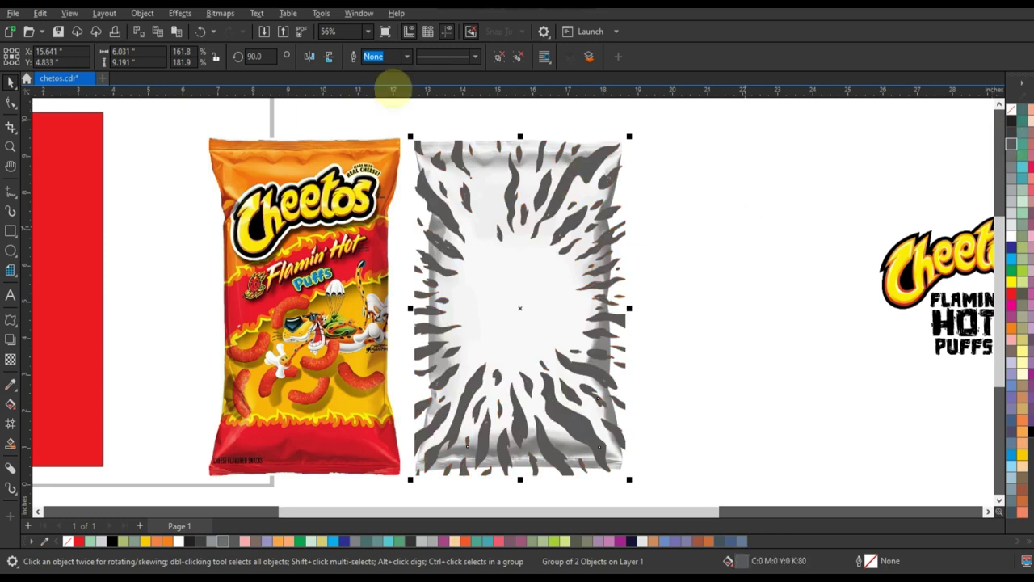
pyautogui.moveTo(630, 139); pyautogui.dragTo(593, 191)
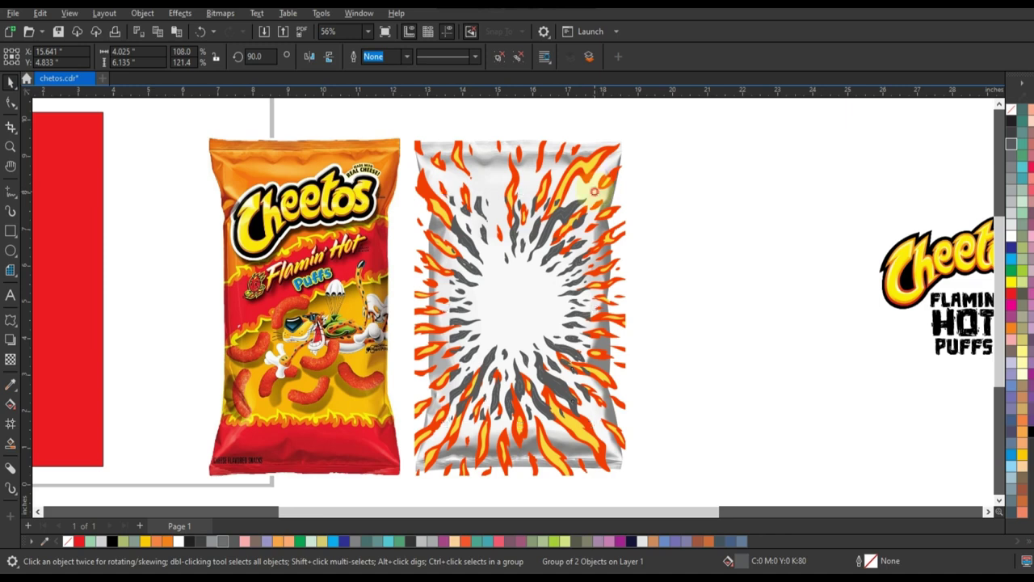
pyautogui.click(11, 360)
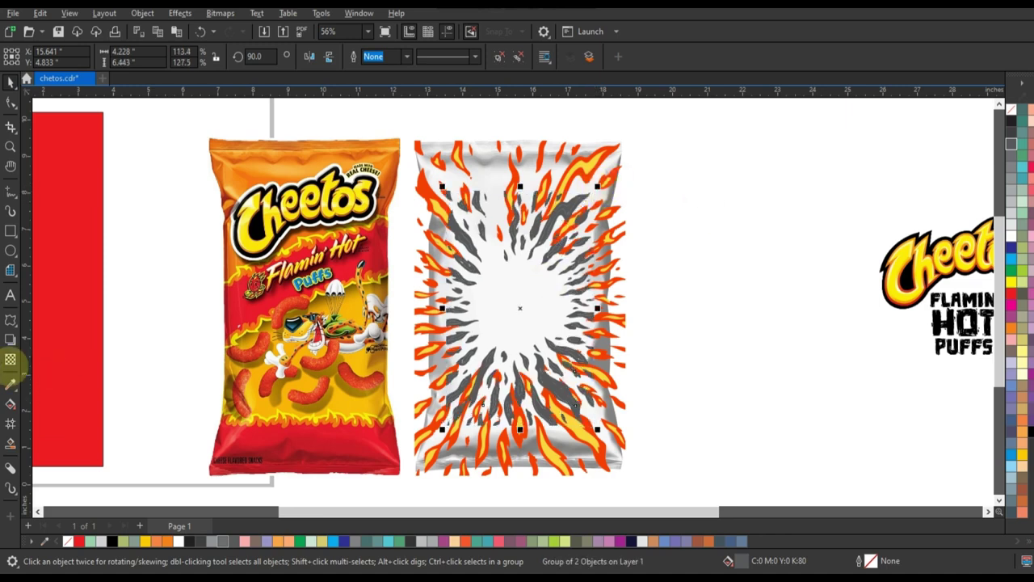
pyautogui.moveTo(539, 438); pyautogui.dragTo(515, 439)
pyautogui.press('space')
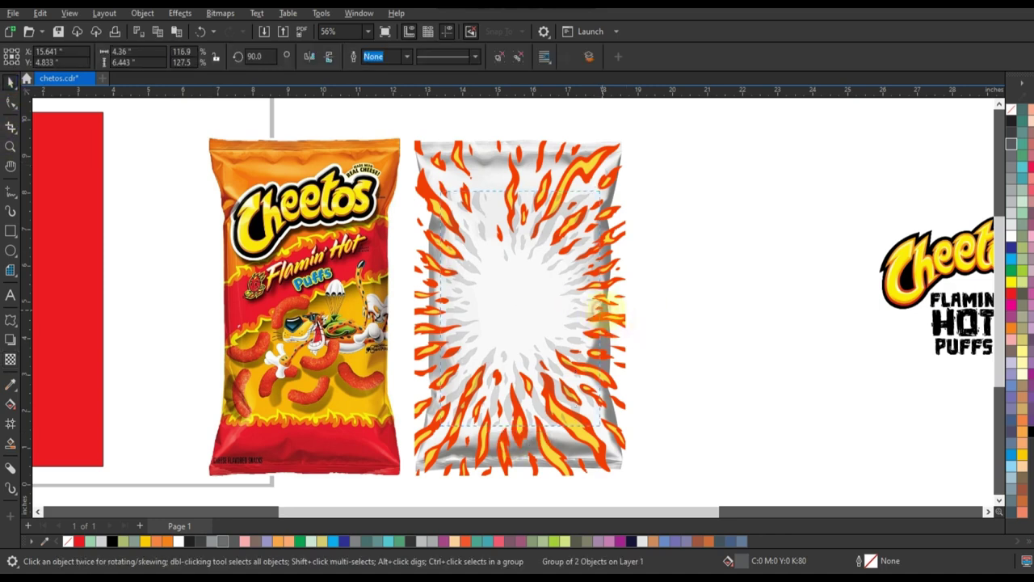
# Step: Widen the grey inner flames and shift both flame layers slightly up and right
pyautogui.moveTo(598, 308); pyautogui.dragTo(605, 308)
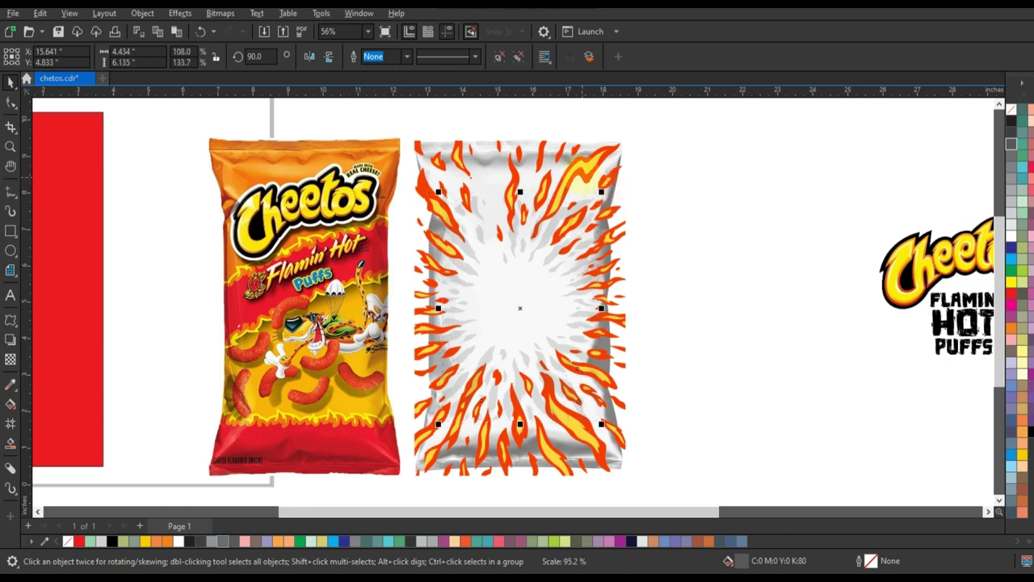
pyautogui.click(583, 171)
pyautogui.moveTo(634, 178); pyautogui.dragTo(635, 174)
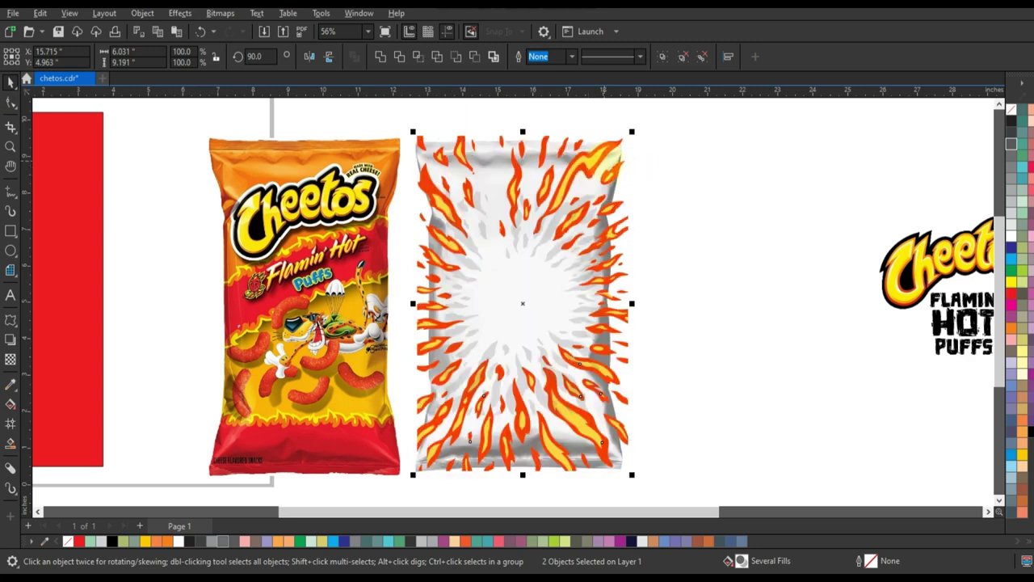
# Step: PowerClip both flame layers into the silver bag, finish editing, and move the bag right
pyautogui.rightClick(598, 161)
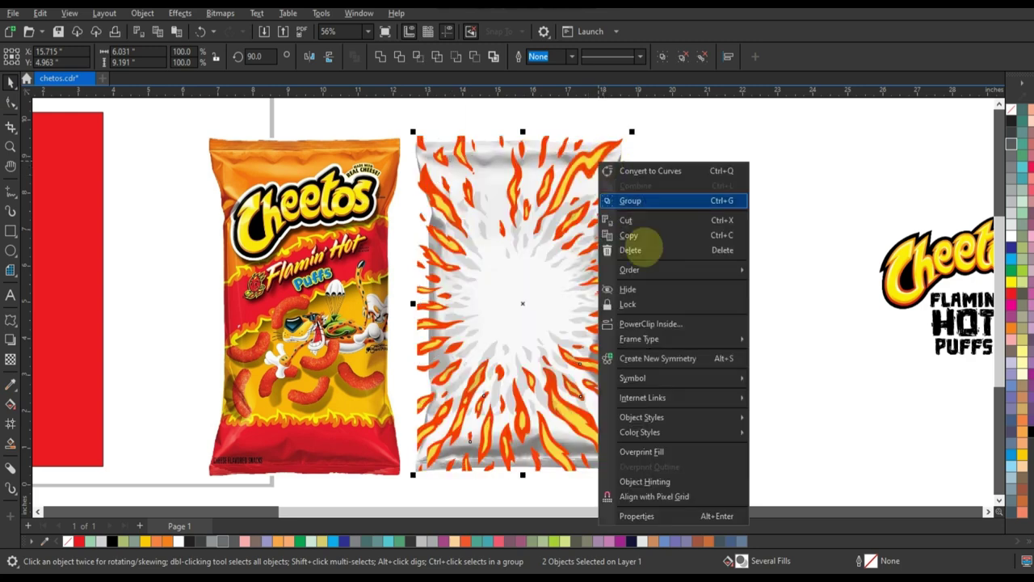
pyautogui.click(590, 134)
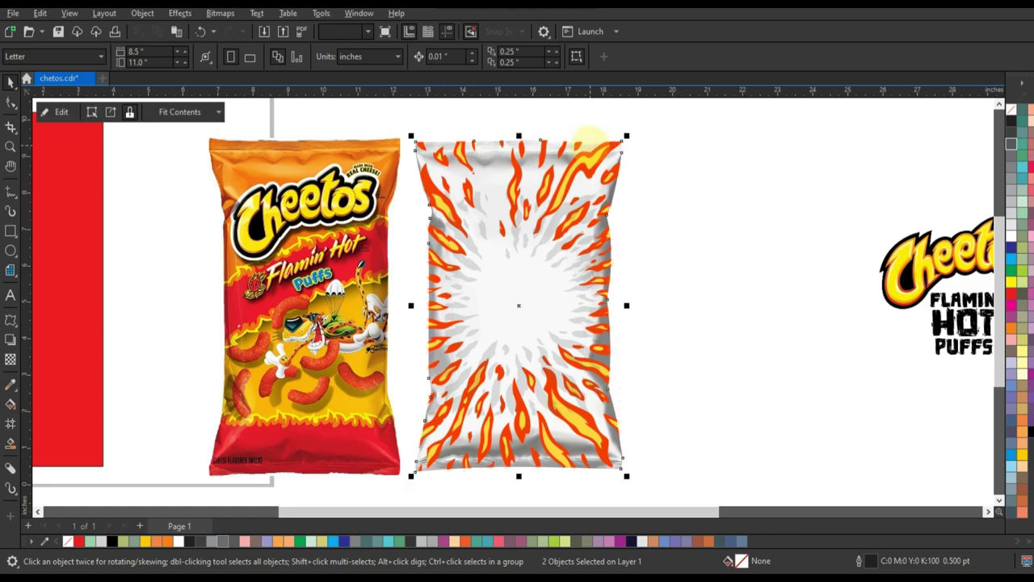
pyautogui.rightClick(595, 142)
pyautogui.click(693, 201)
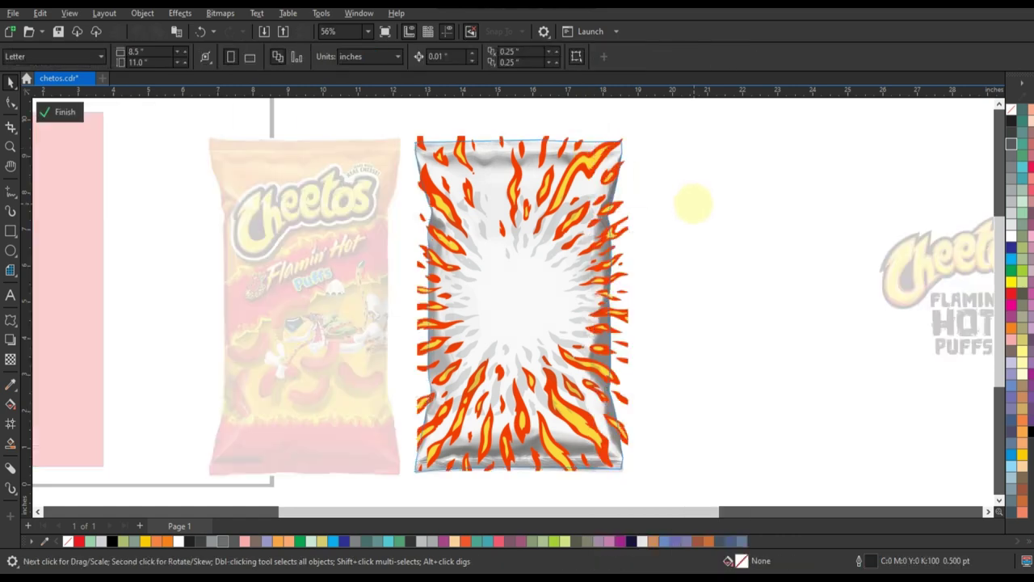
pyautogui.hotkey('ctrl', 'a')
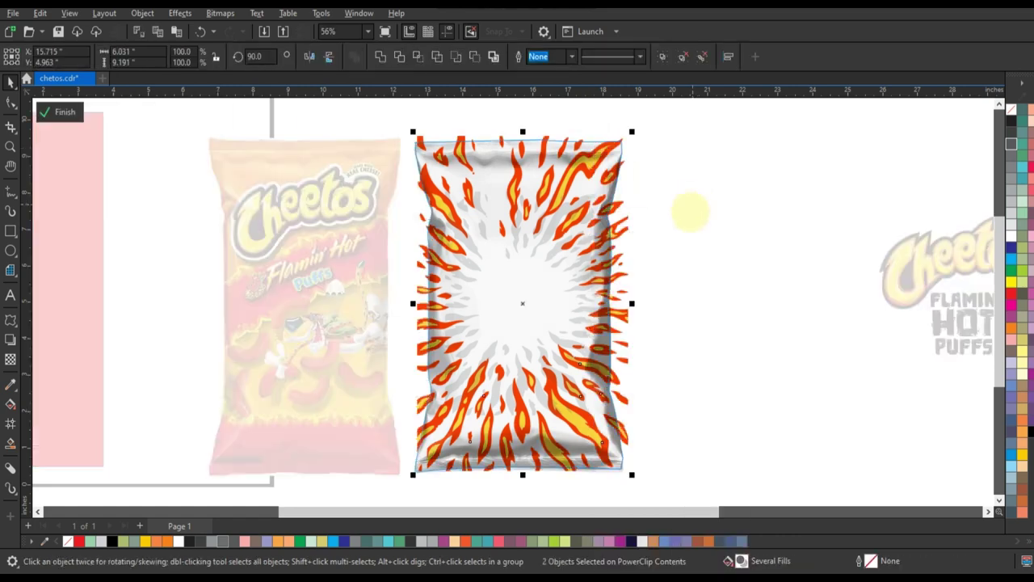
pyautogui.click(653, 203)
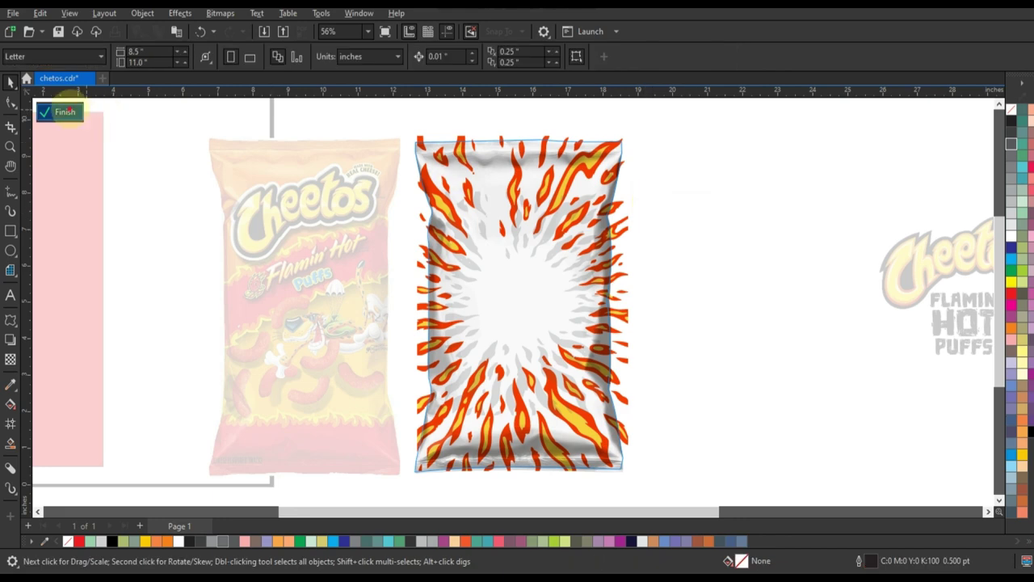
pyautogui.click(65, 112)
pyautogui.click(690, 237)
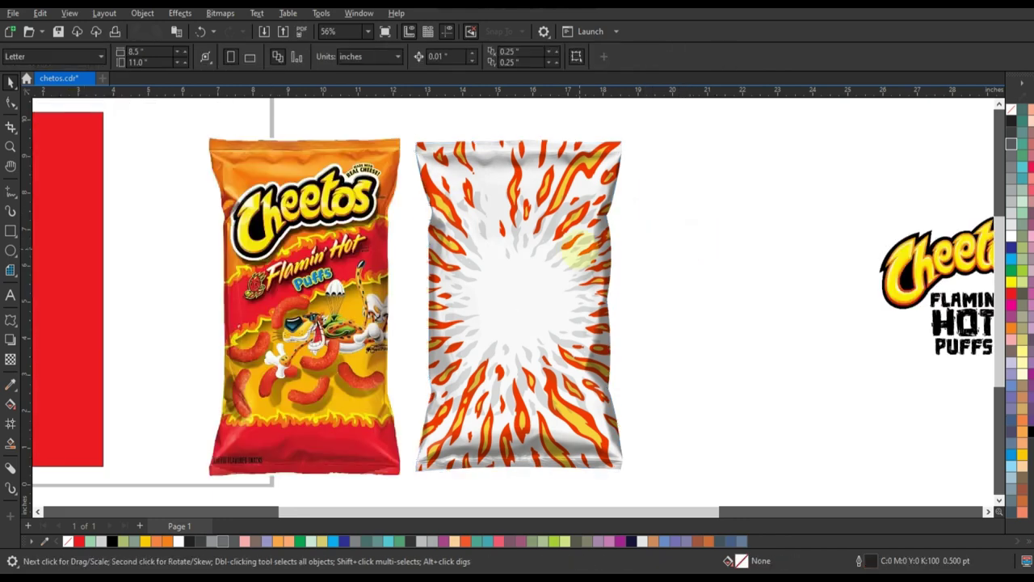
pyautogui.moveTo(573, 258); pyautogui.dragTo(664, 259)
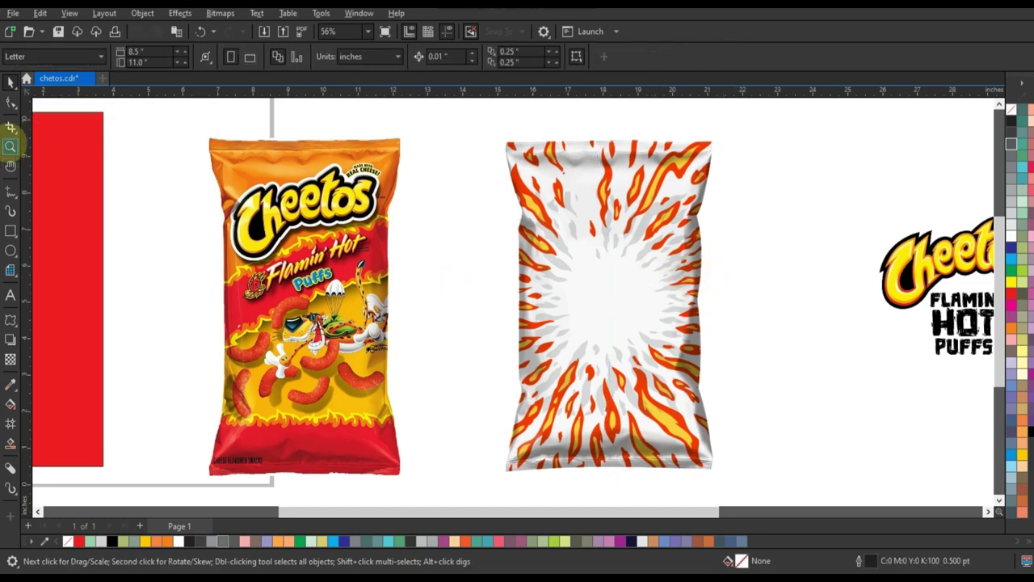
pyautogui.click(11, 146)
pyautogui.moveTo(452, 138); pyautogui.dragTo(746, 293)
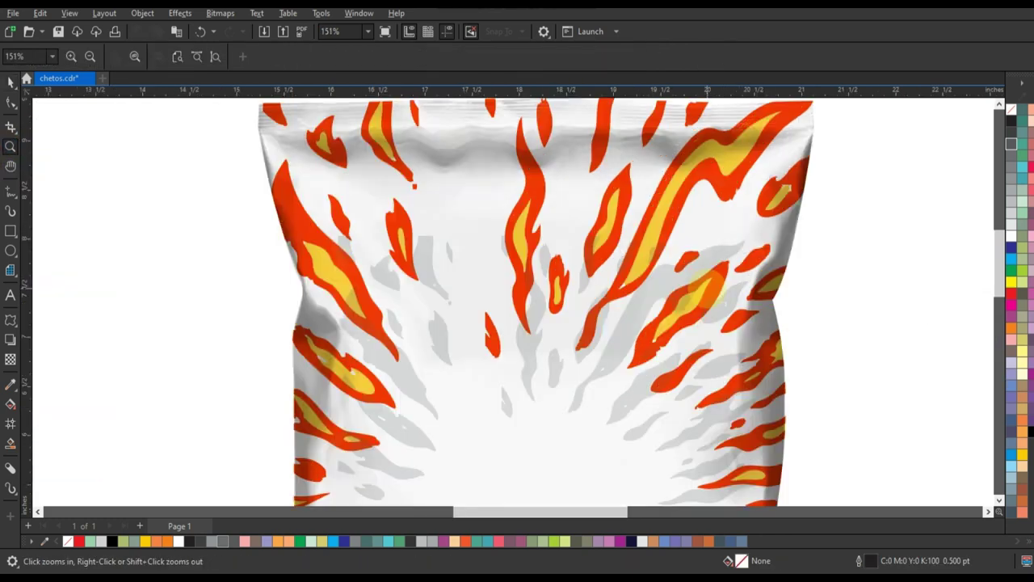
pyautogui.press('F3')
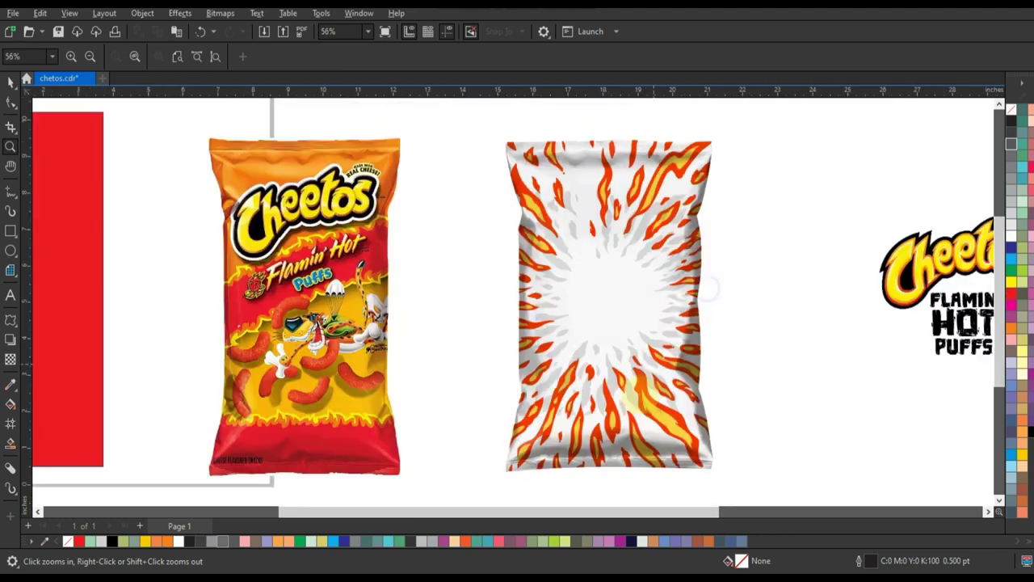
pyautogui.moveTo(536, 453); pyautogui.dragTo(735, 318)
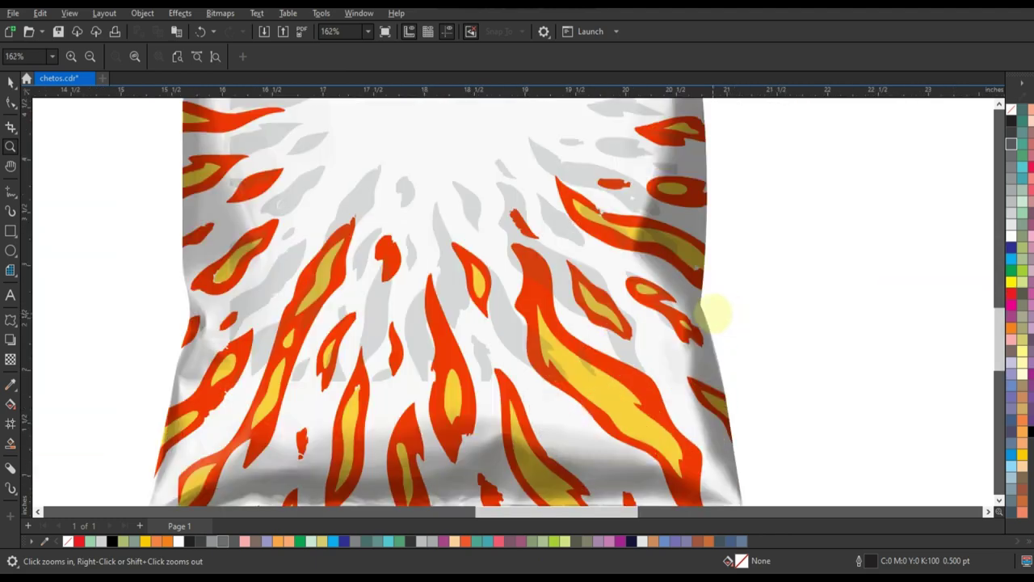
pyautogui.press('F3')
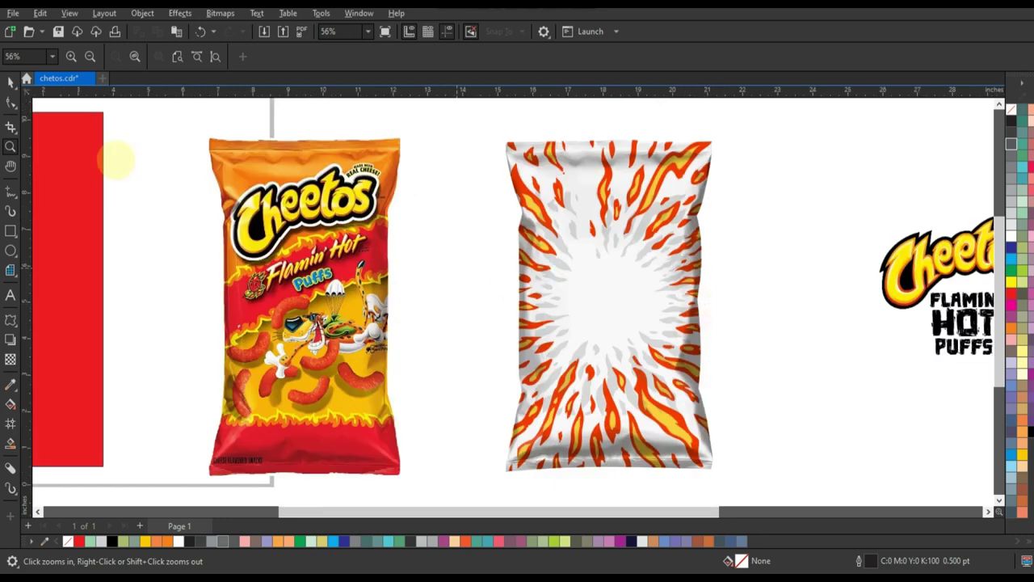
pyautogui.click(12, 81)
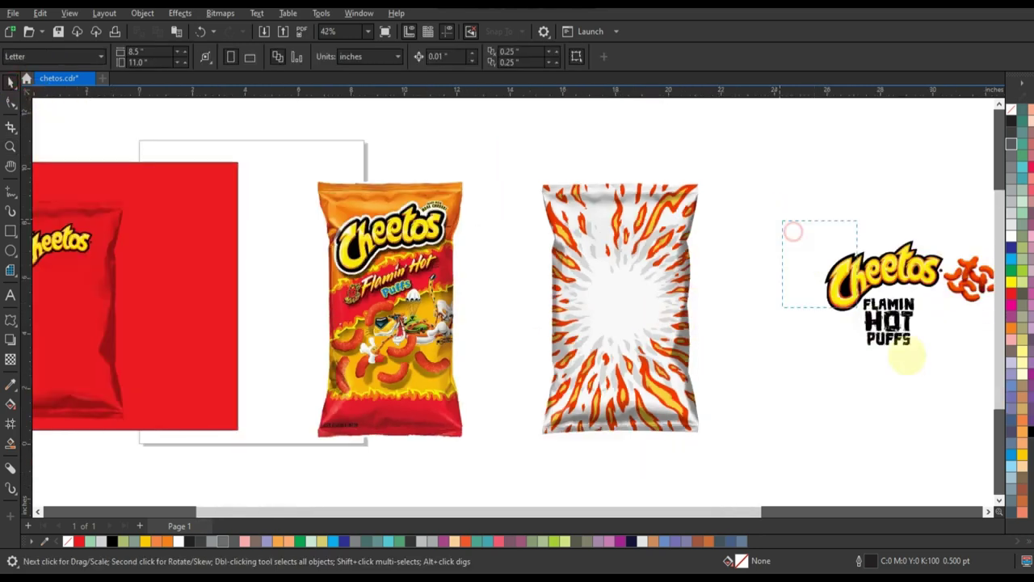
# Step: Move the Cheetos FLAMIN HOT PUFFS logo onto the white flame bag, scaled to about 87%
pyautogui.moveTo(784, 219); pyautogui.dragTo(953, 373)
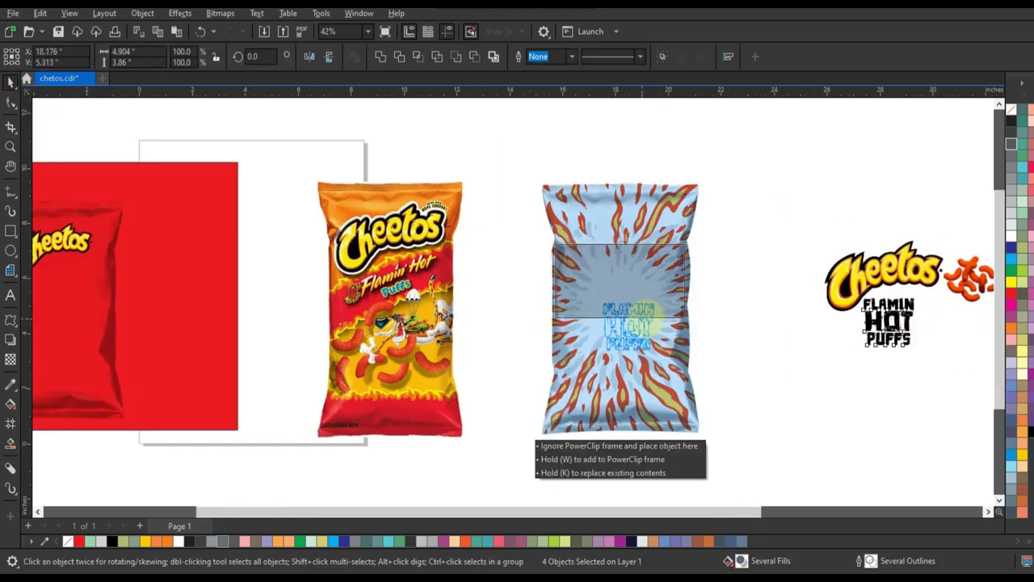
pyautogui.moveTo(814, 237); pyautogui.dragTo(557, 241)
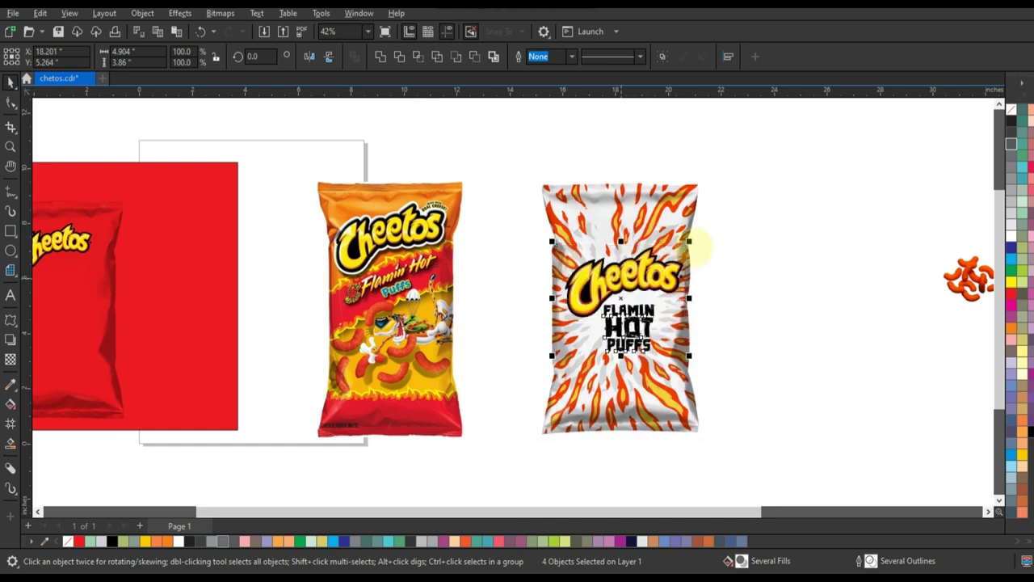
pyautogui.moveTo(686, 243); pyautogui.dragTo(672, 257)
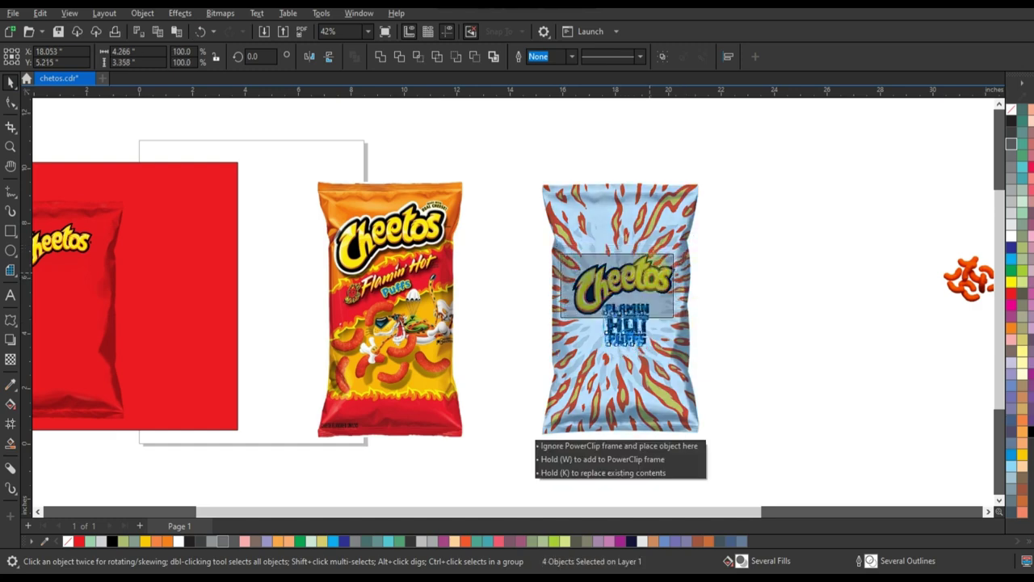
pyautogui.moveTo(738, 295)
pyautogui.mouseDown()
pyautogui.moveTo(594, 355)
pyautogui.moveTo(714, 253)
pyautogui.mouseUp()
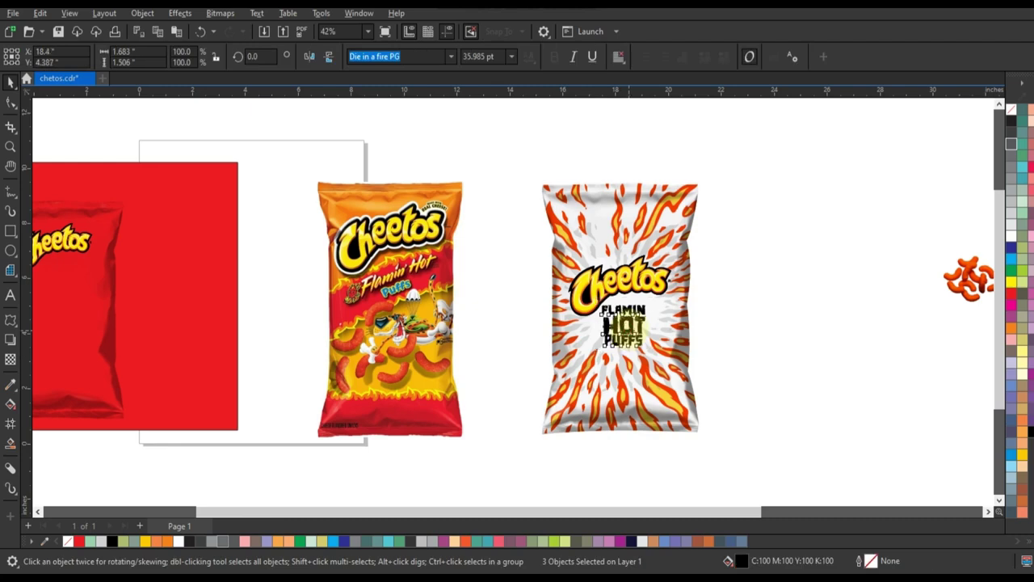
pyautogui.press('Escape')
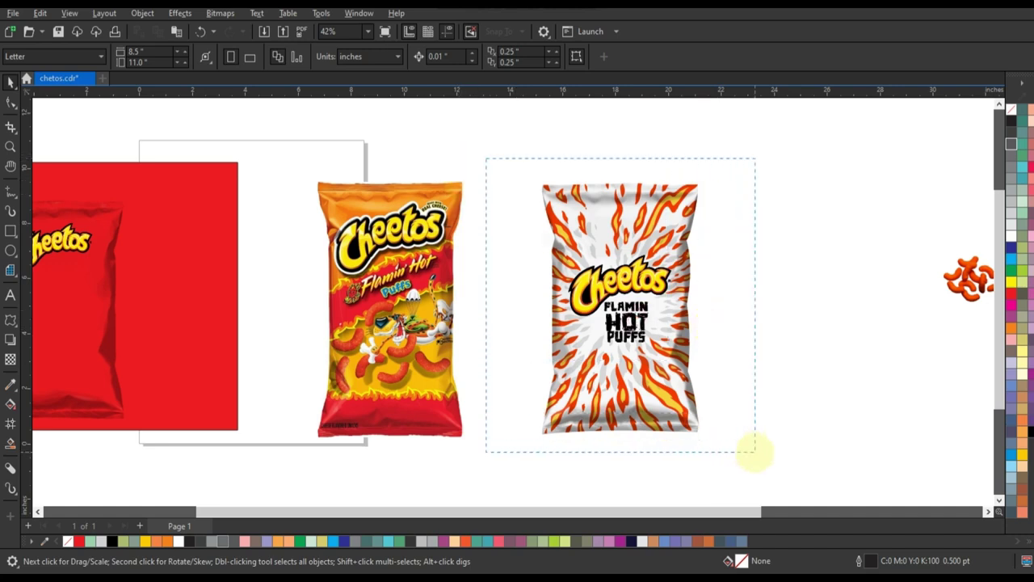
# Step: Marquee-select the whole white flame bag with its logo and drag a copy to the right
pyautogui.moveTo(485, 159); pyautogui.dragTo(755, 452)
pyautogui.click(461, 173)
pyautogui.scroll(3, 536, 277)
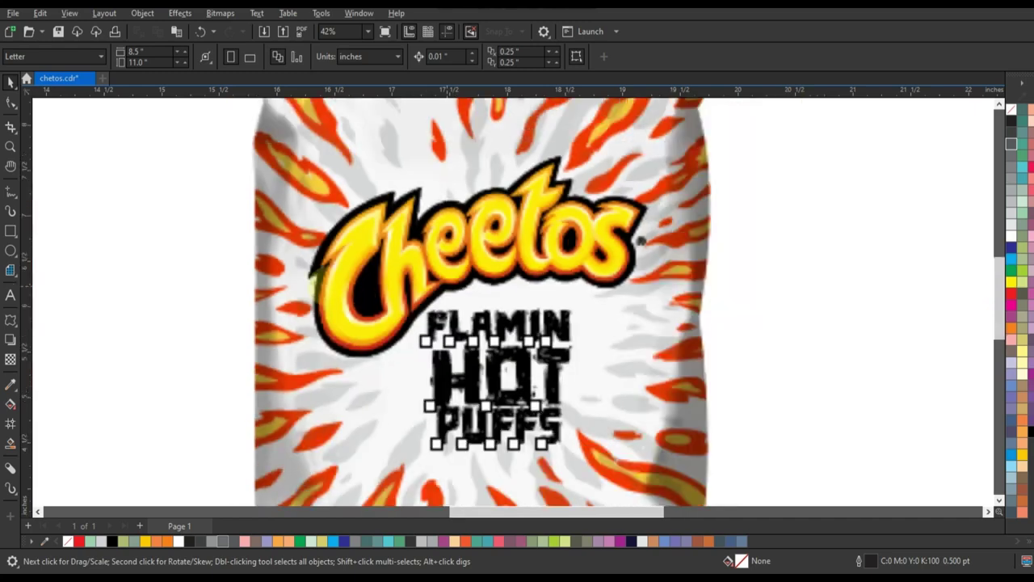
pyautogui.scroll(-1, 364, 307)
pyautogui.scroll(-2, 364, 307)
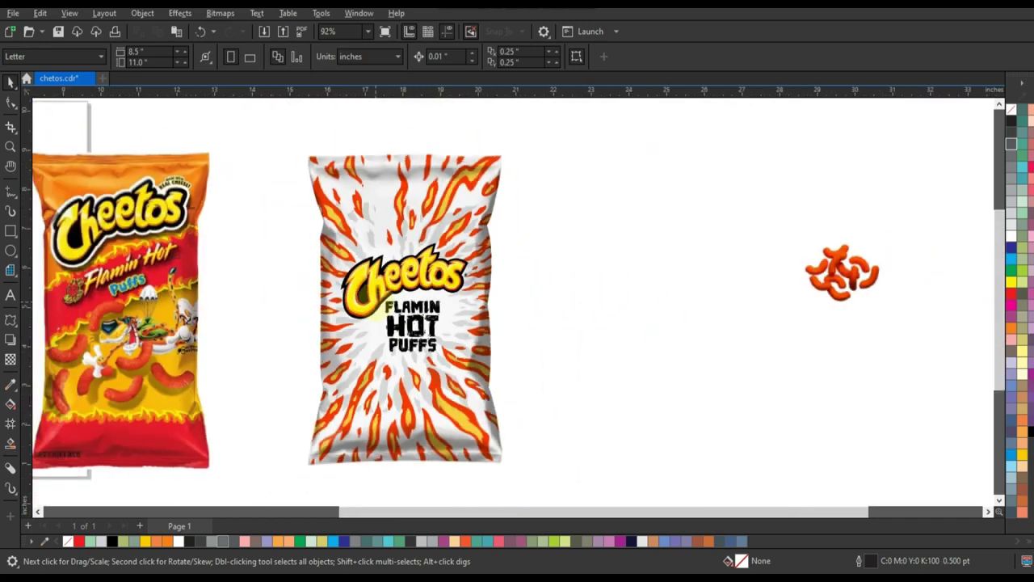
pyautogui.moveTo(306, 173); pyautogui.dragTo(480, 455)
pyautogui.moveTo(448, 410); pyautogui.dragTo(621, 410)
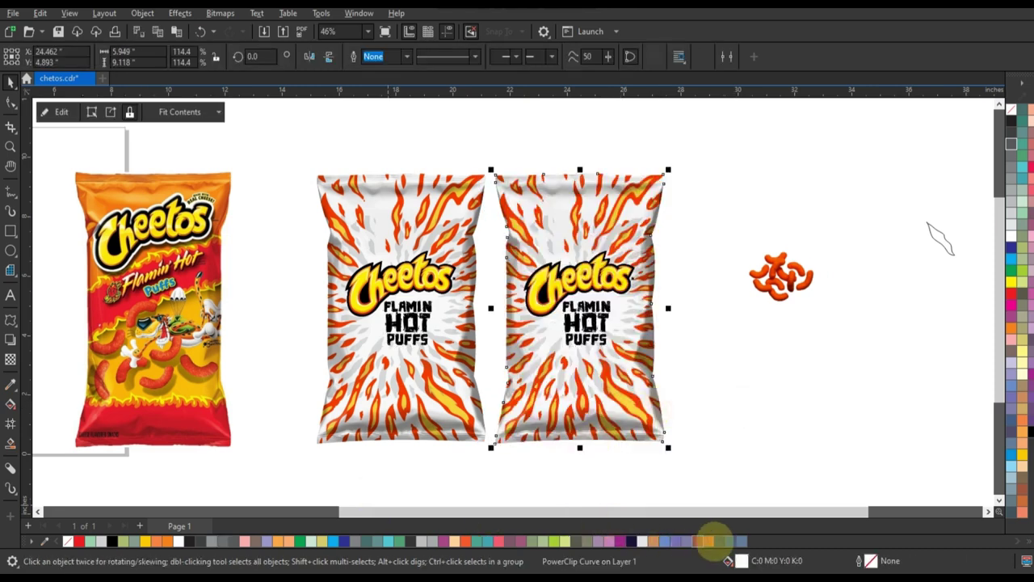
# Step: Try navy, orange, grey and purple fills on the copied bag, settling on solid red
pyautogui.click(728, 540)
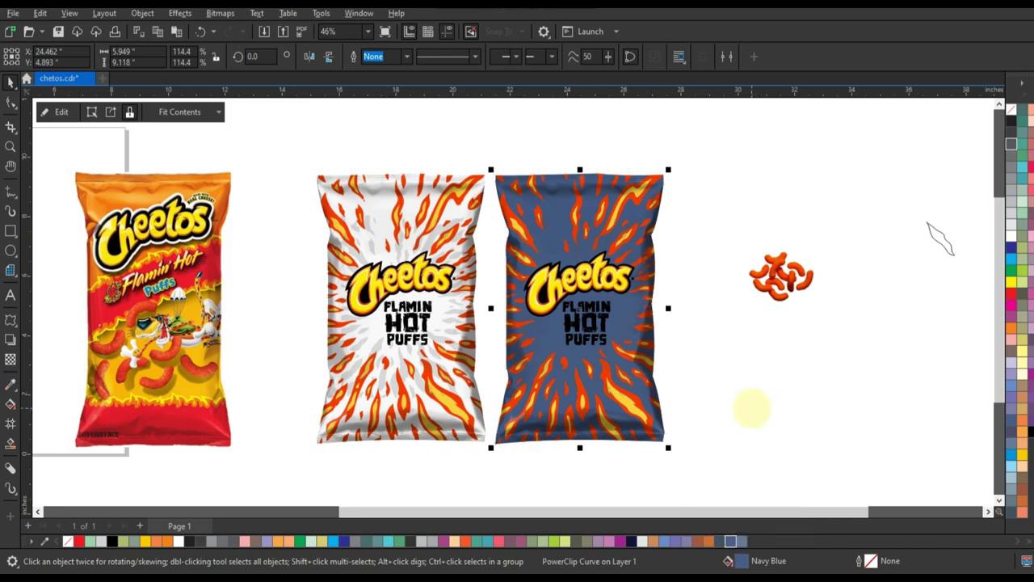
pyautogui.click(751, 408)
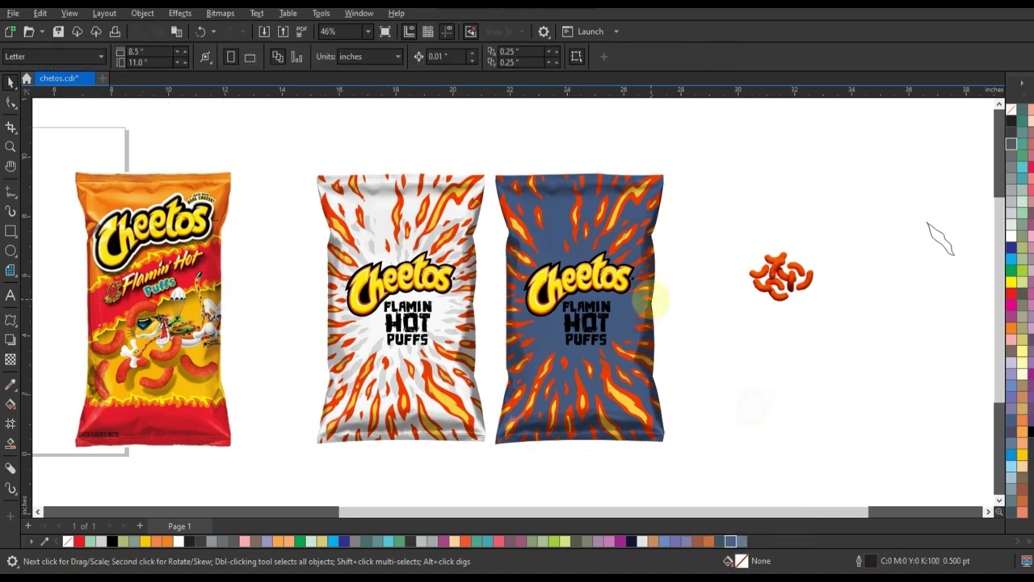
pyautogui.click(647, 364)
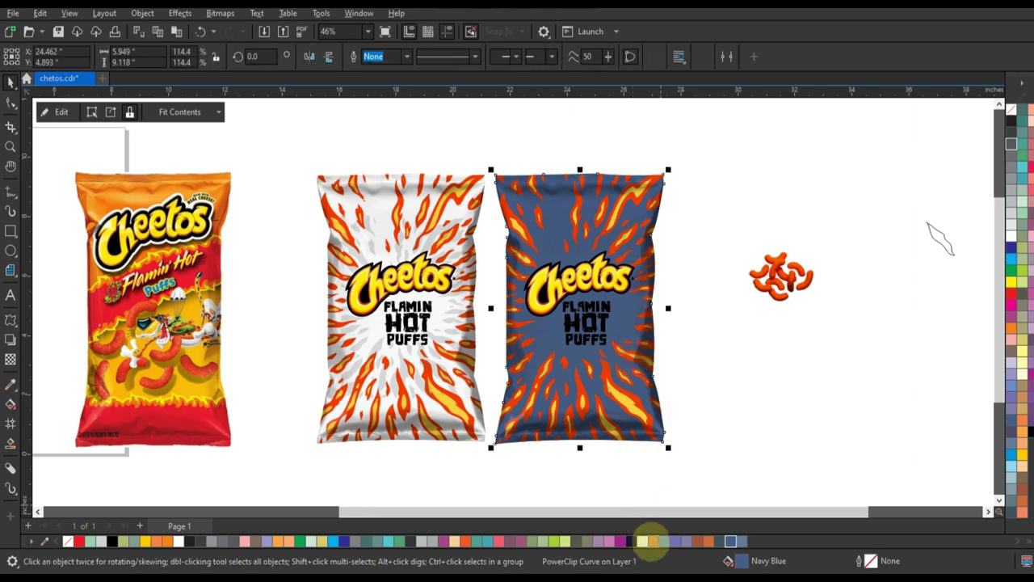
pyautogui.click(652, 540)
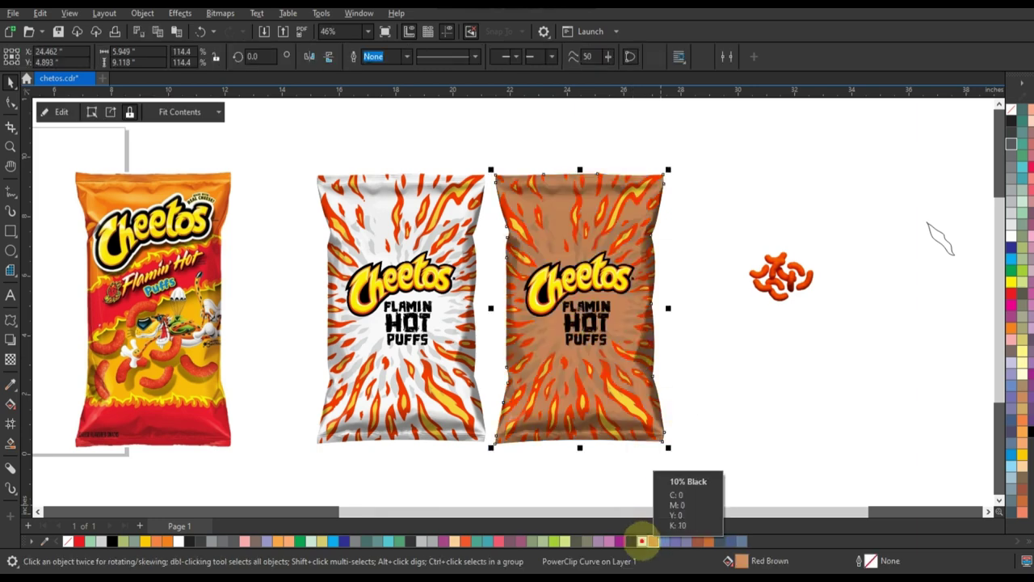
pyautogui.click(641, 540)
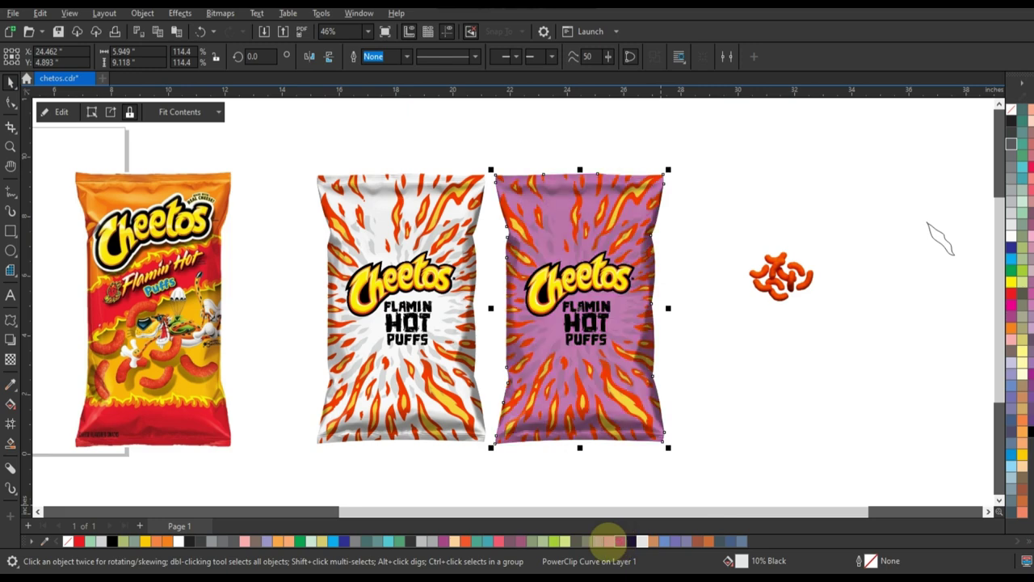
pyautogui.click(613, 541)
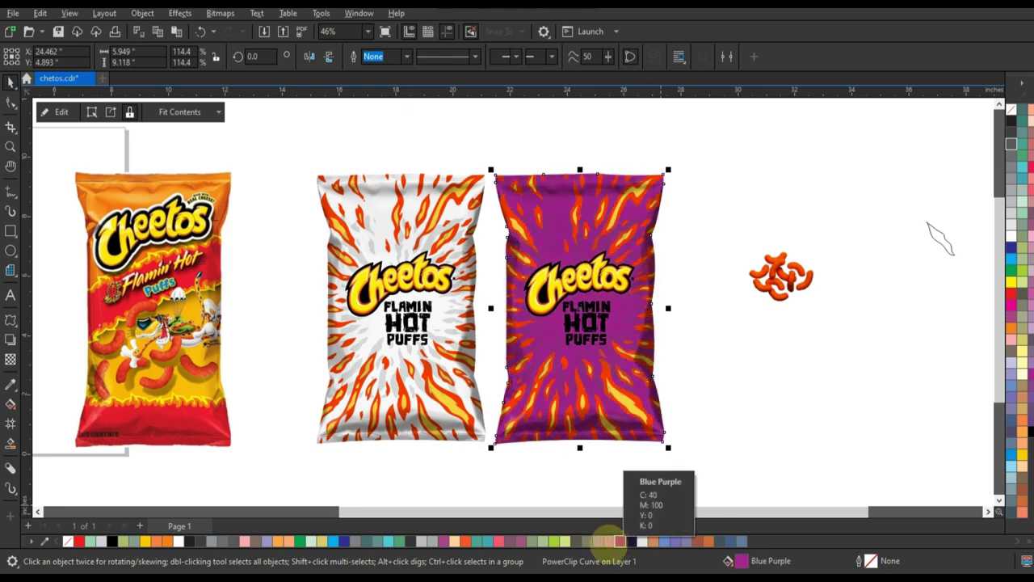
pyautogui.click(1010, 292)
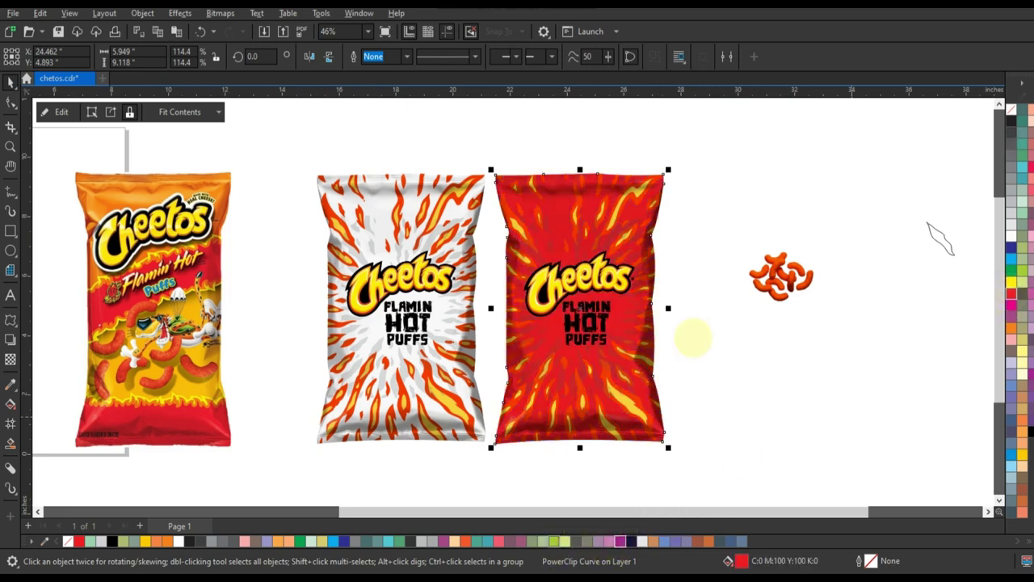
pyautogui.click(755, 349)
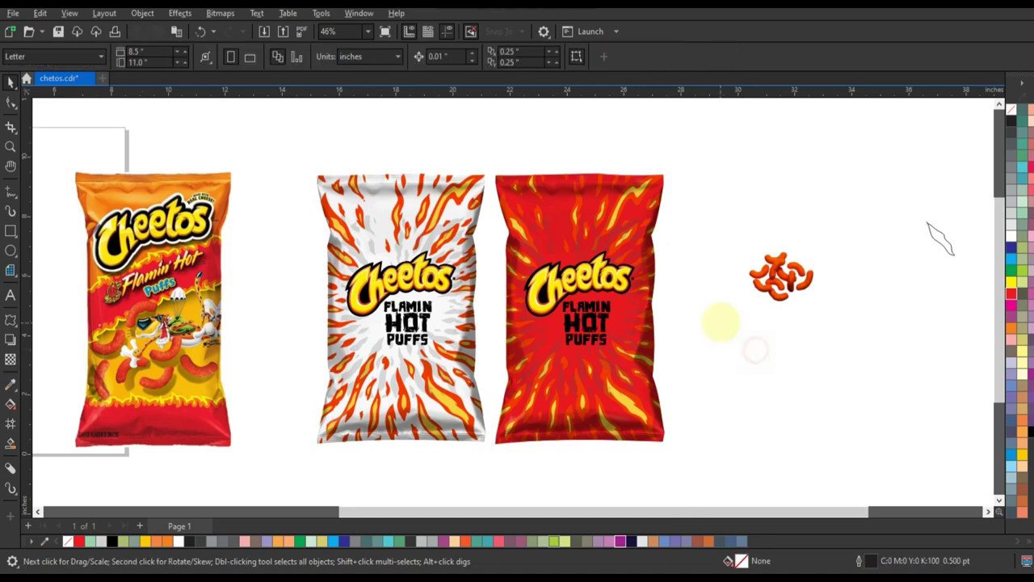
# Step: Open the red bag's PowerClip contents, select the flame artwork, and finish editing
pyautogui.click(626, 393)
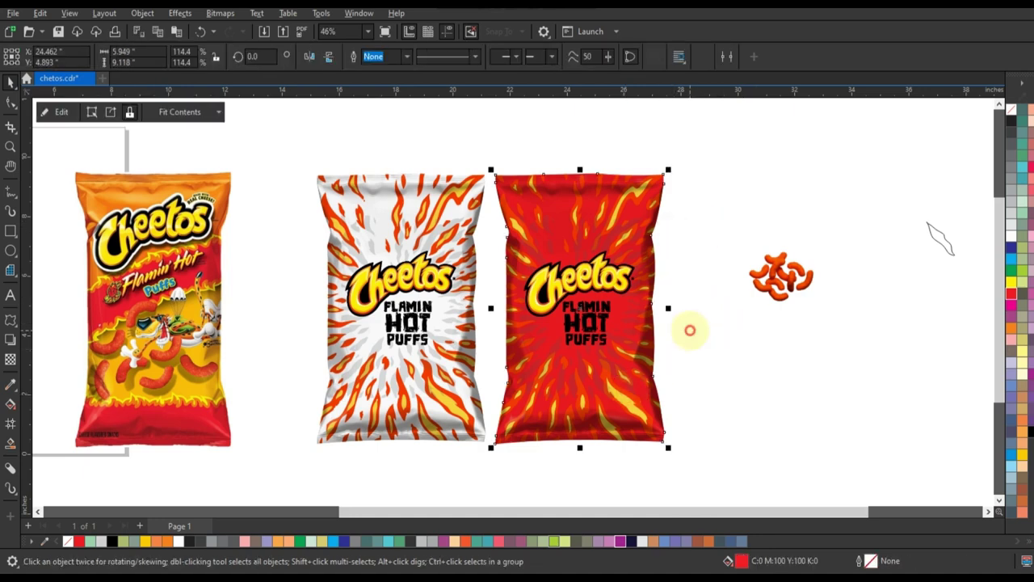
pyautogui.moveTo(721, 209); pyautogui.dragTo(872, 365)
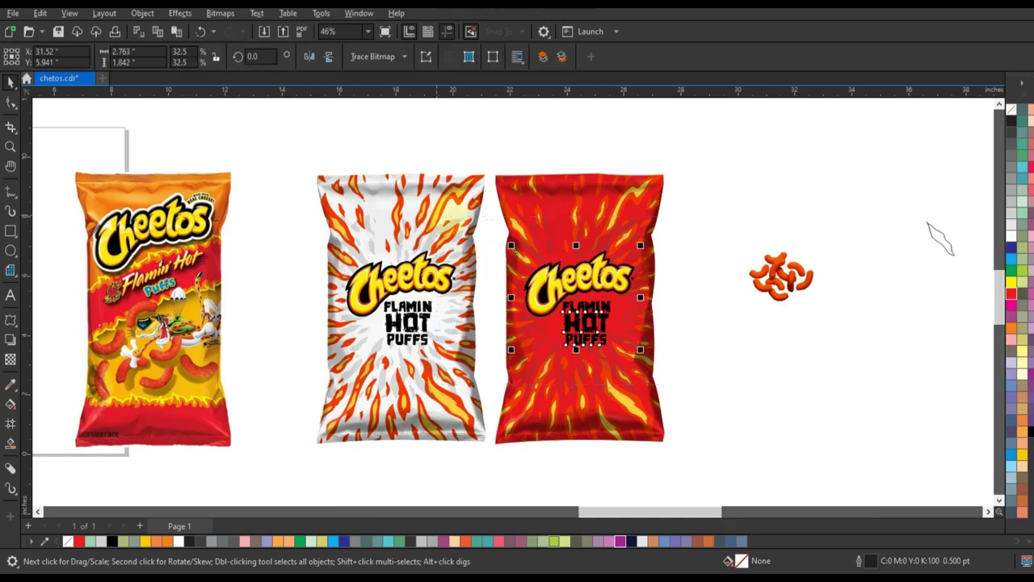
pyautogui.scroll(5, 482, 259)
pyautogui.scroll(-1, 444, 214)
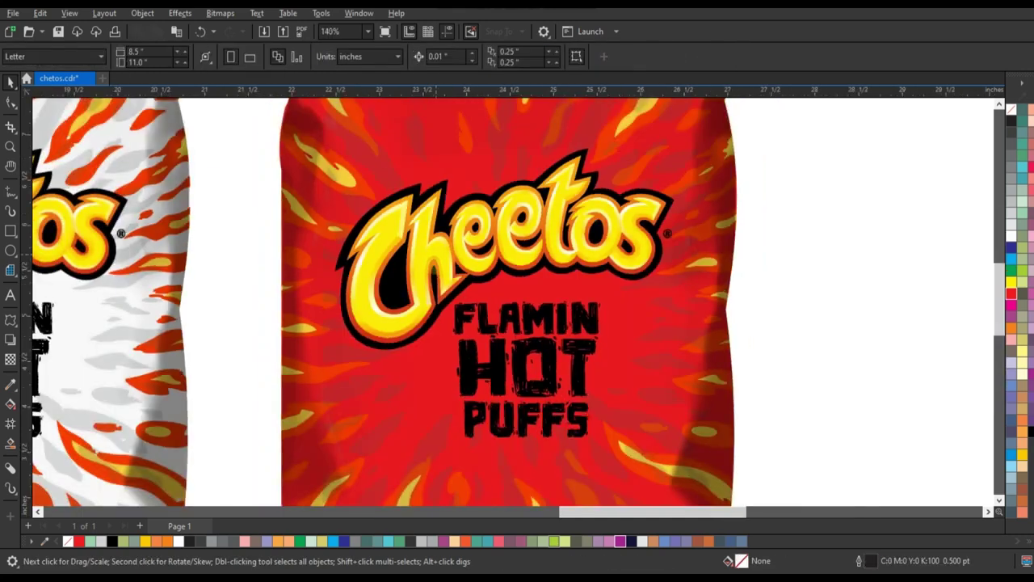
pyautogui.scroll(-2, 469, 161)
pyautogui.rightClick(470, 153)
pyautogui.click(496, 175)
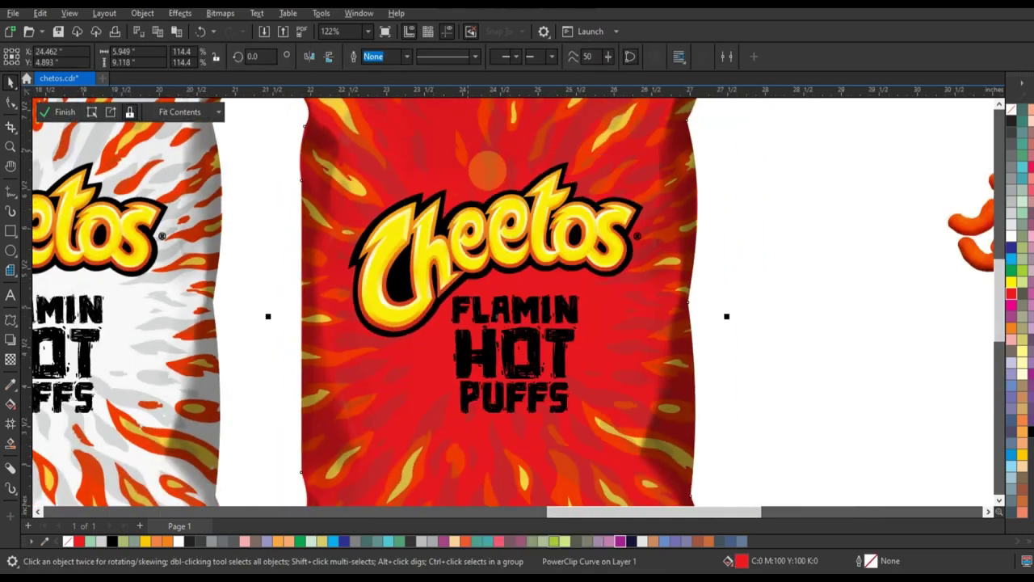
pyautogui.click(759, 318)
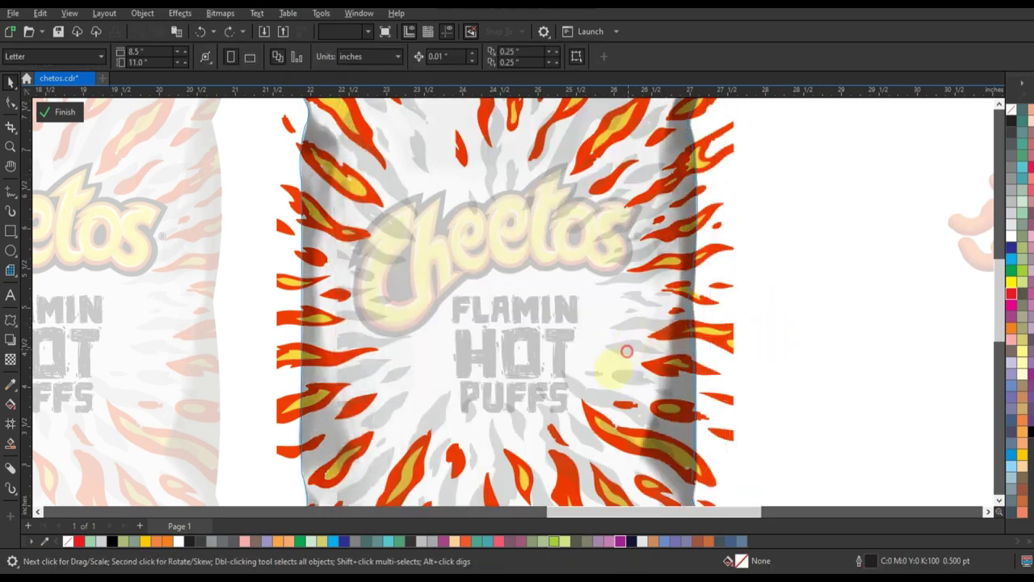
pyautogui.scroll(-2, 705, 321)
pyautogui.scroll(-2, 772, 181)
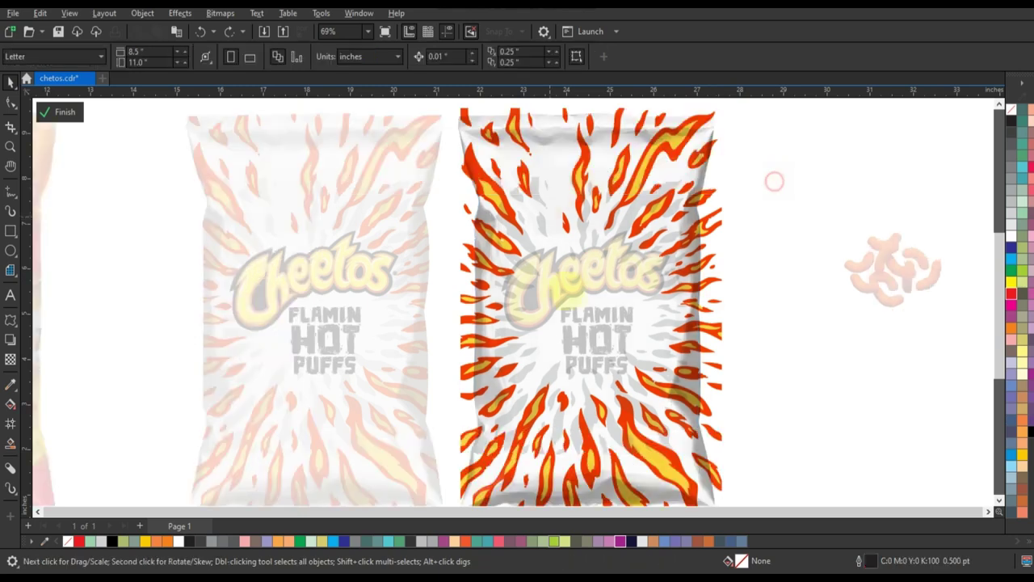
pyautogui.scroll(-1, 681, 315)
pyautogui.moveTo(476, 191); pyautogui.dragTo(699, 453)
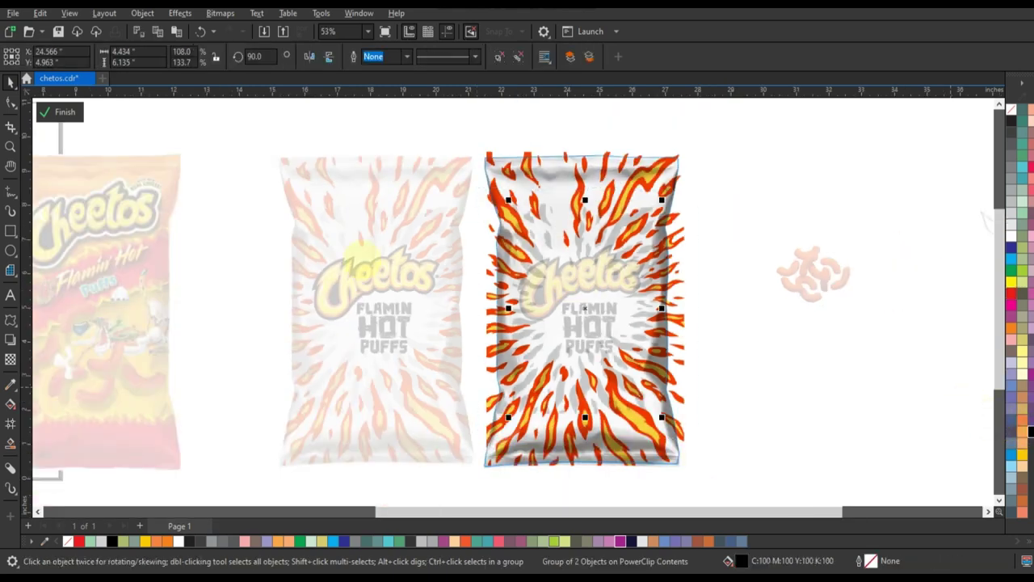
pyautogui.click(64, 111)
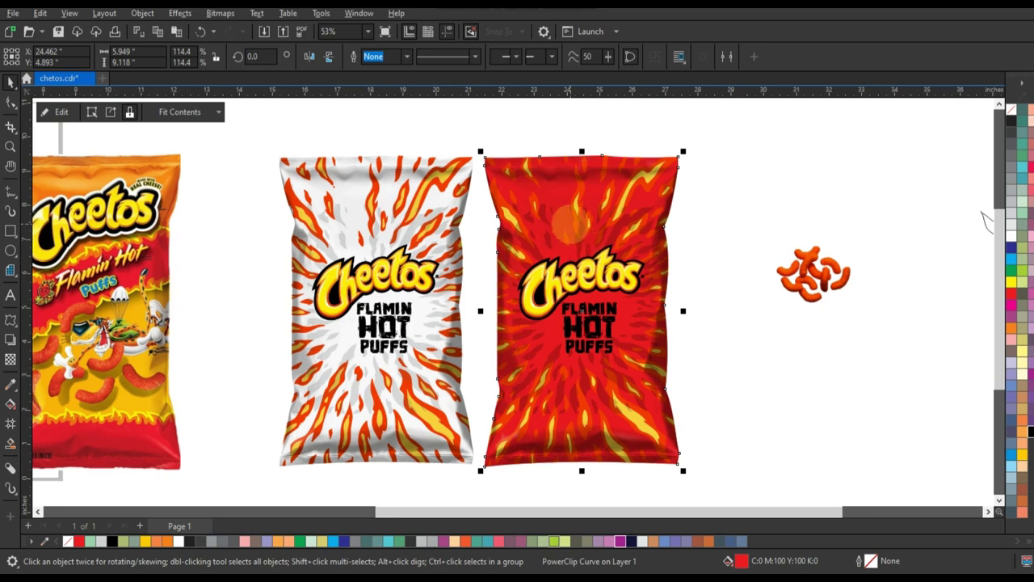
# Step: Re-edit the red bag's PowerClip, restoring the grey shading and selecting the flame artwork
pyautogui.rightClick(570, 224)
pyautogui.click(612, 170)
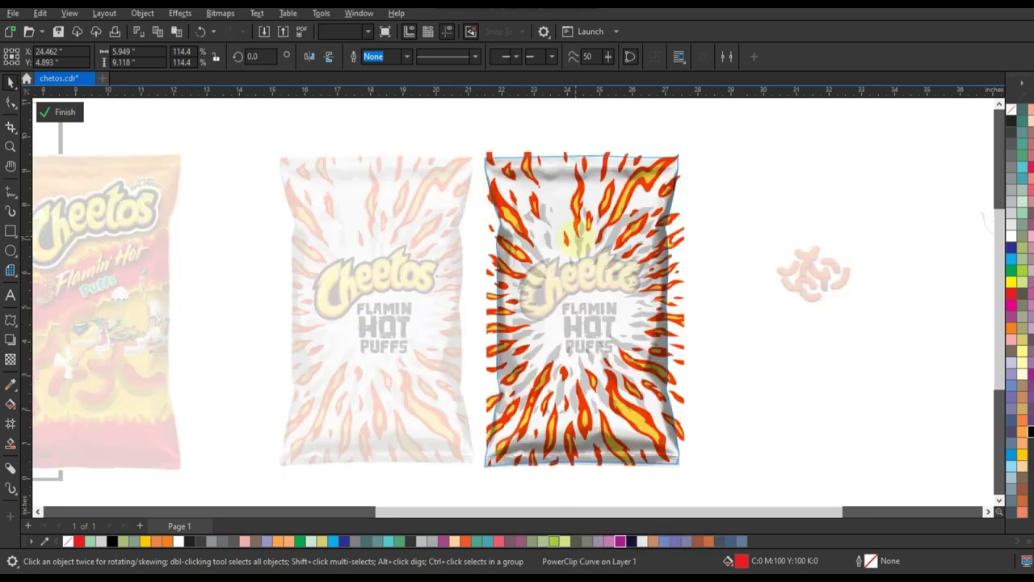
pyautogui.moveTo(485, 194); pyautogui.dragTo(682, 405)
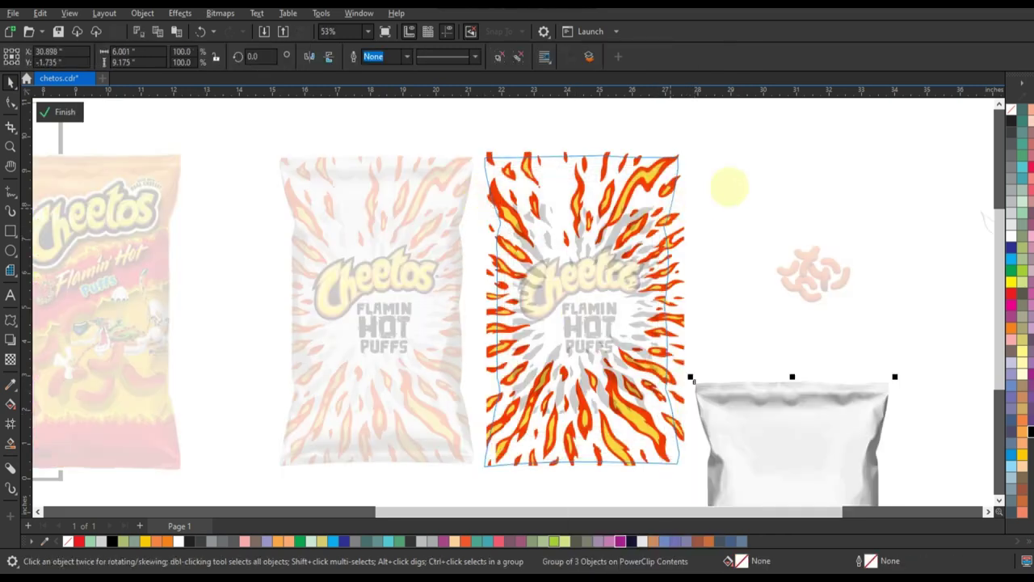
pyautogui.hotkey('ctrl', 'z')
pyautogui.moveTo(730, 187)
pyautogui.mouseDown()
pyautogui.moveTo(518, 422)
pyautogui.moveTo(450, 430)
pyautogui.mouseUp()
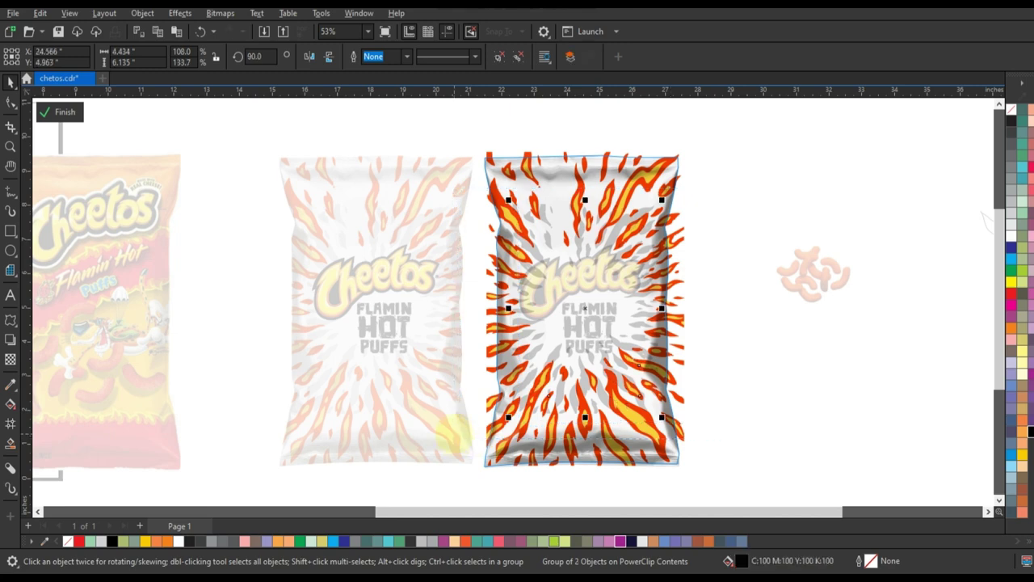
pyautogui.click(80, 113)
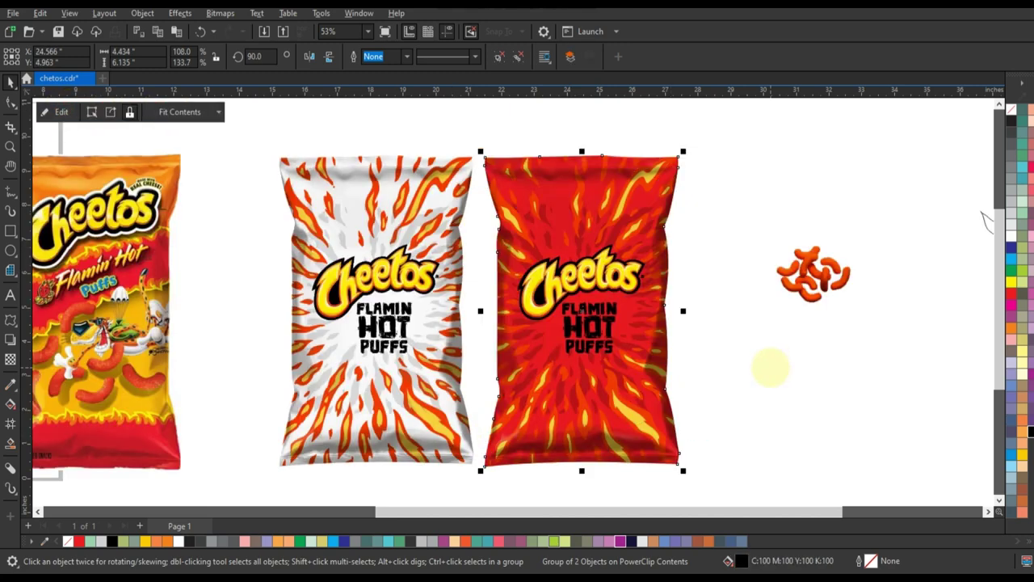
pyautogui.click(772, 366)
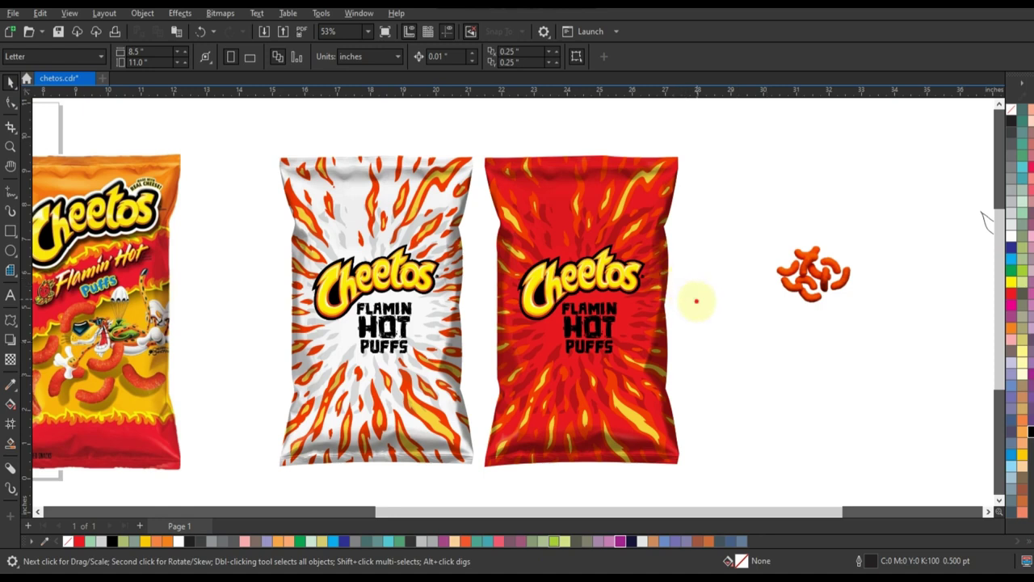
# Step: Make the FLAMIN HOT PUFFS text on the red bag white
pyautogui.click(561, 364)
pyautogui.click(1010, 234)
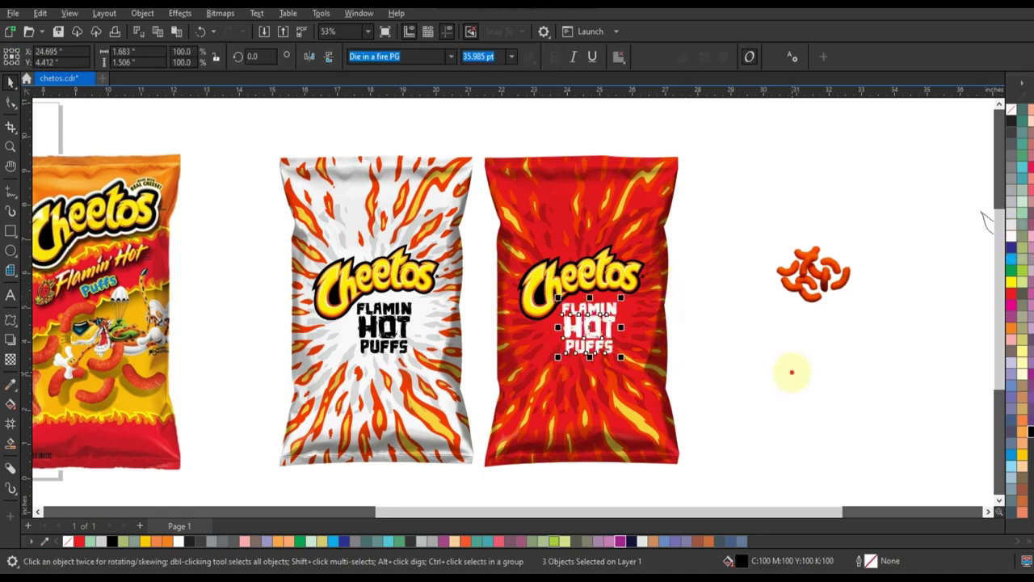
pyautogui.click(736, 380)
# Step: Open the white bag's PowerClip, select its flame artwork, and finish editing
pyautogui.click(442, 363)
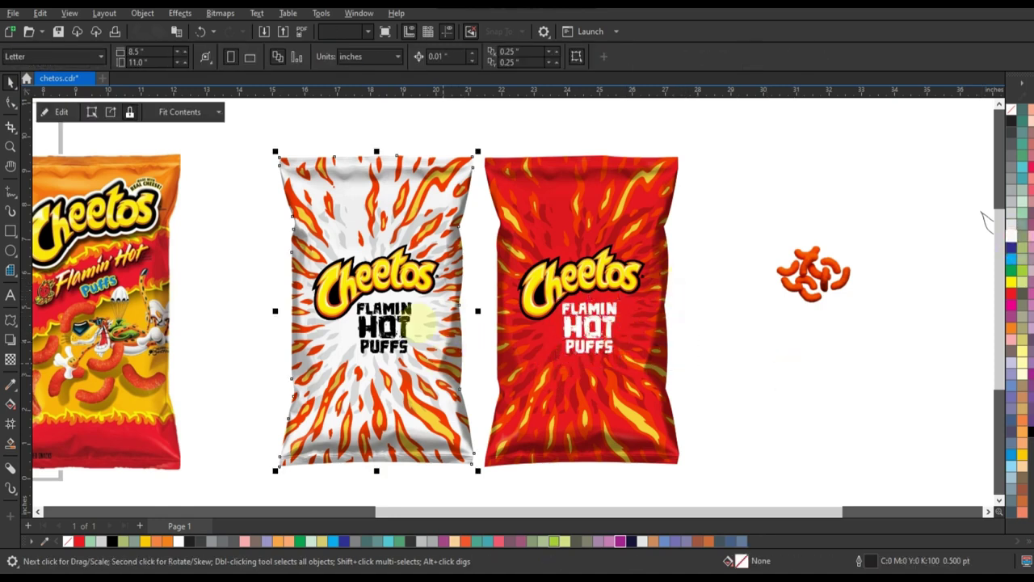
pyautogui.rightClick(436, 172)
pyautogui.click(446, 176)
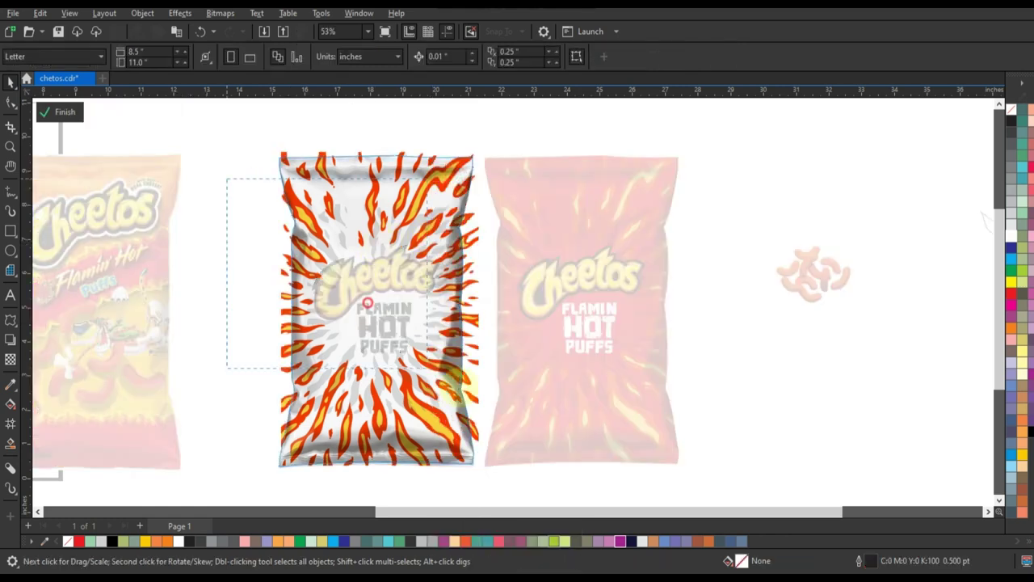
pyautogui.click(452, 396)
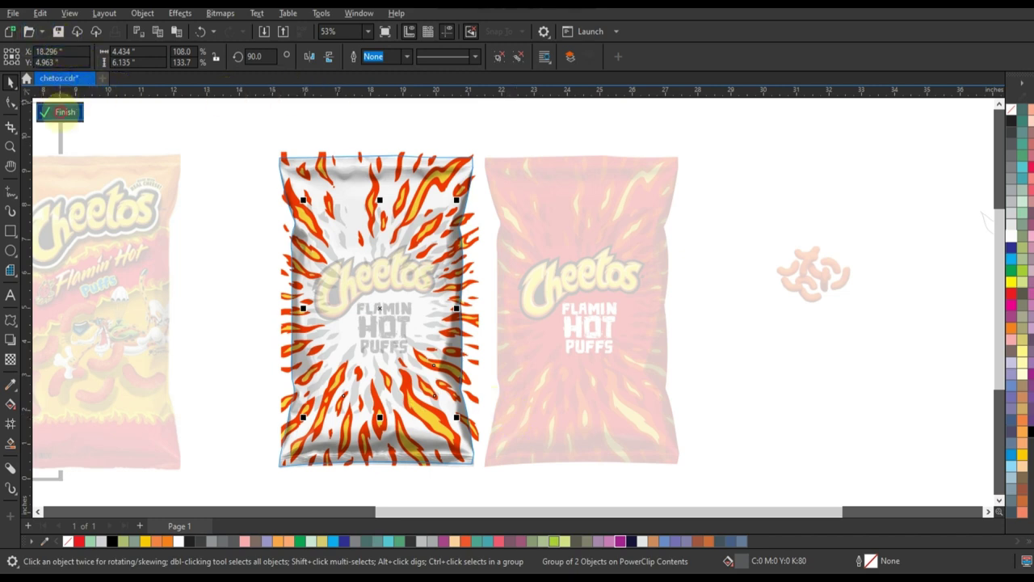
pyautogui.click(63, 112)
pyautogui.click(261, 273)
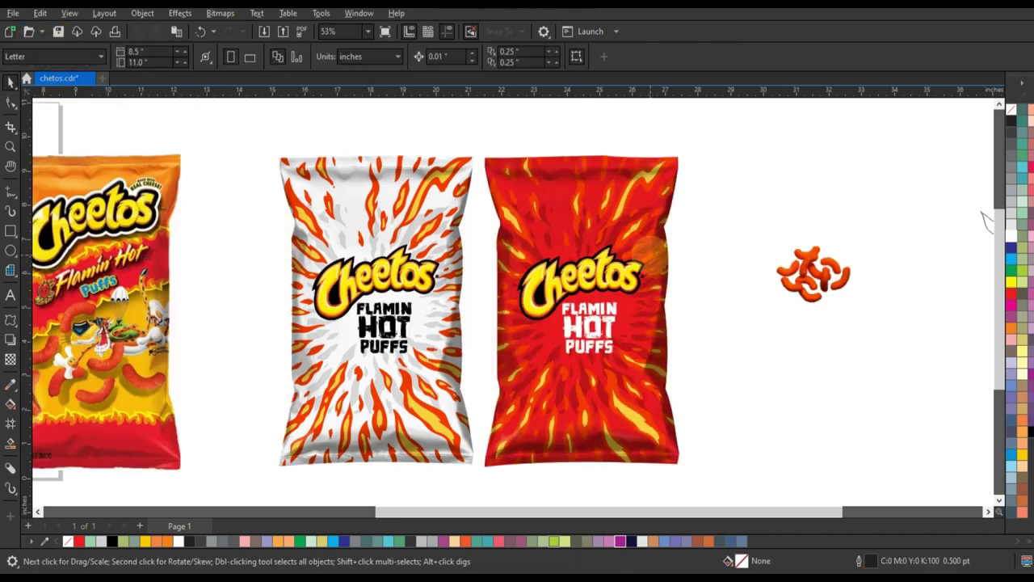
# Step: Zoom in on the white and red flame bags
pyautogui.scroll(-1, 279, 228)
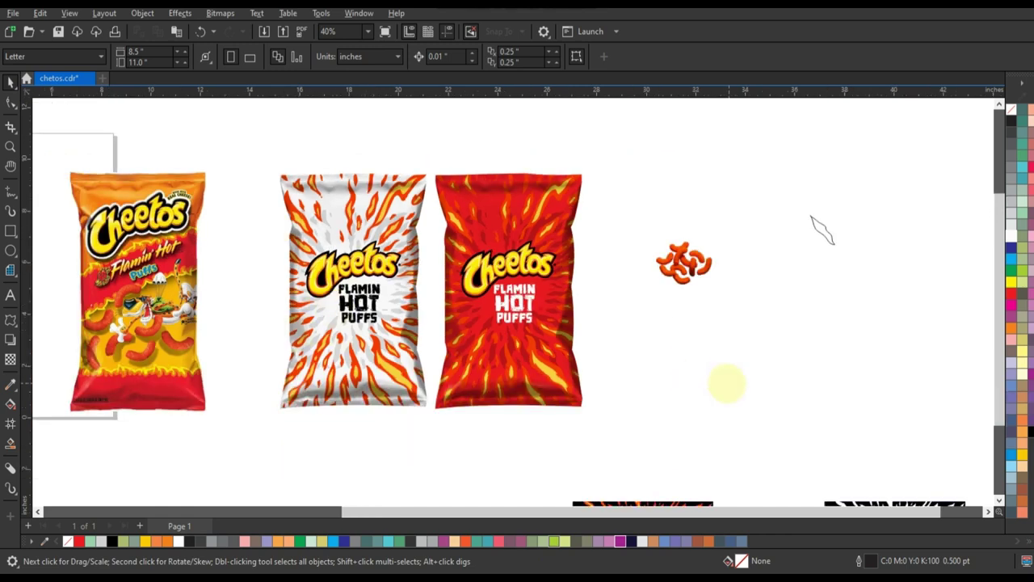
pyautogui.click(726, 384)
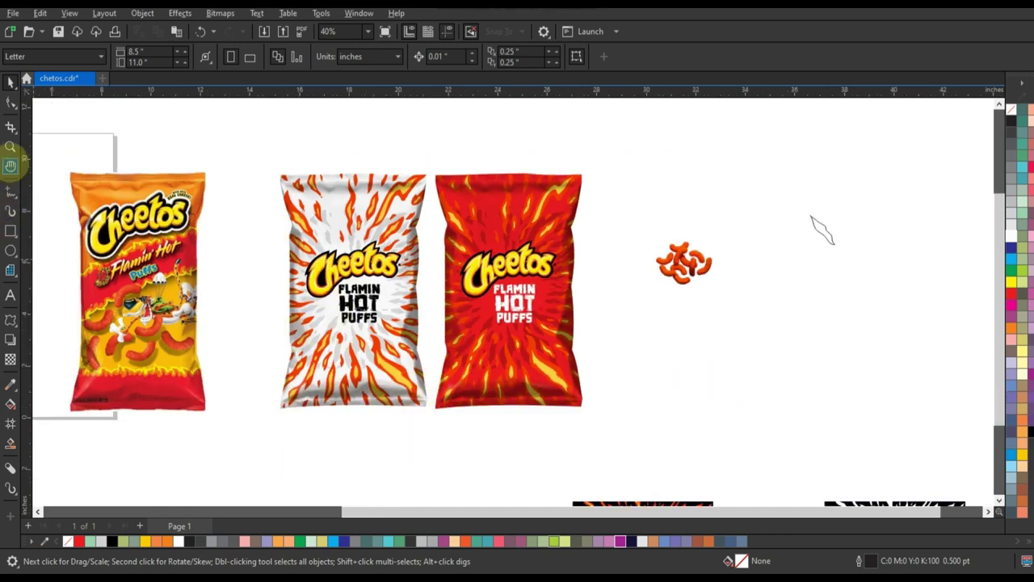
pyautogui.click(10, 147)
pyautogui.moveTo(248, 166); pyautogui.dragTo(595, 404)
pyautogui.click(11, 82)
pyautogui.click(823, 365)
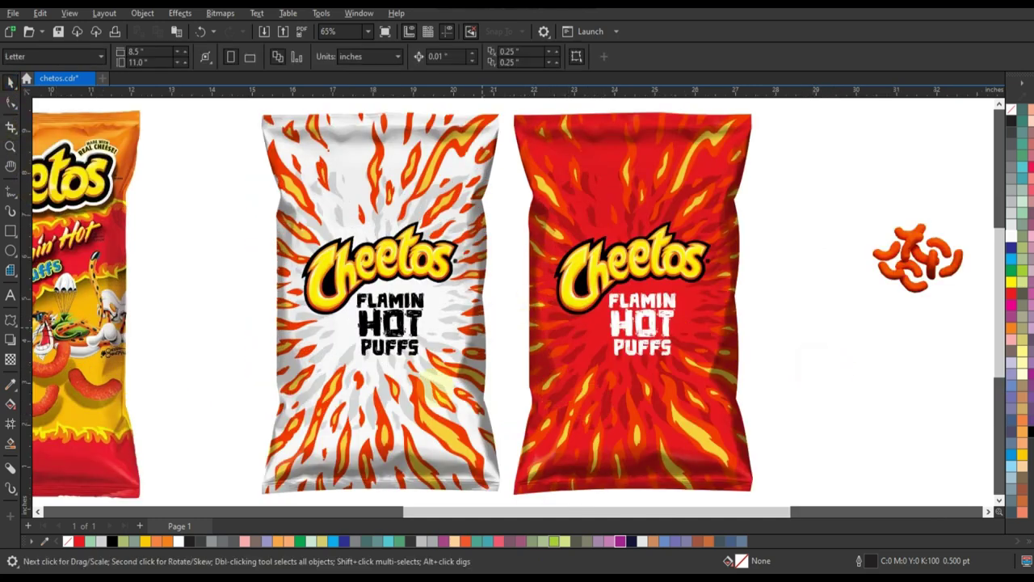
# Step: Zoom closely on the original bag's bottom with its CHEESE FLAVORED SNACKS line
pyautogui.scroll(-2, 694, 356)
pyautogui.click(11, 148)
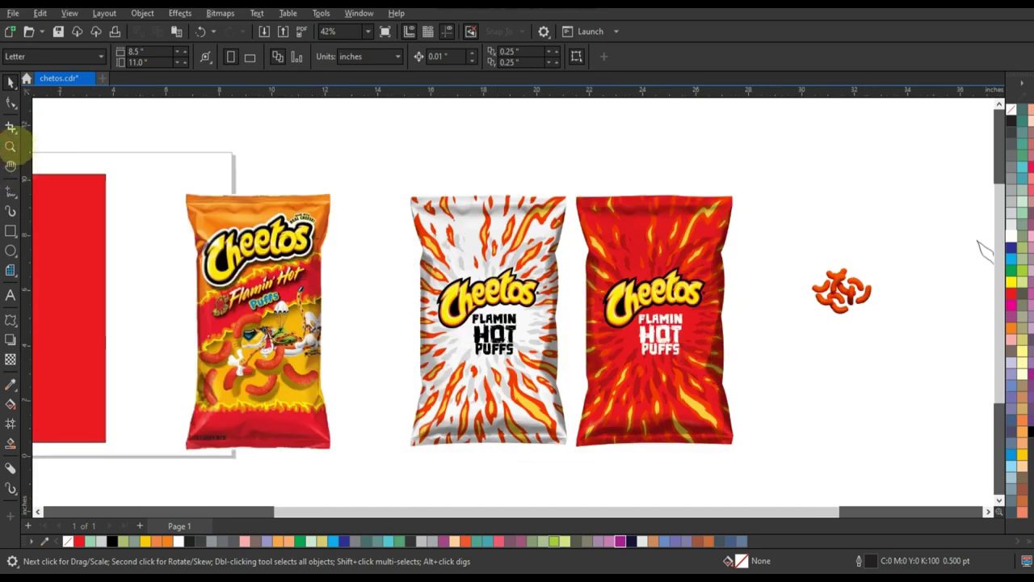
pyautogui.moveTo(138, 293); pyautogui.dragTo(547, 457)
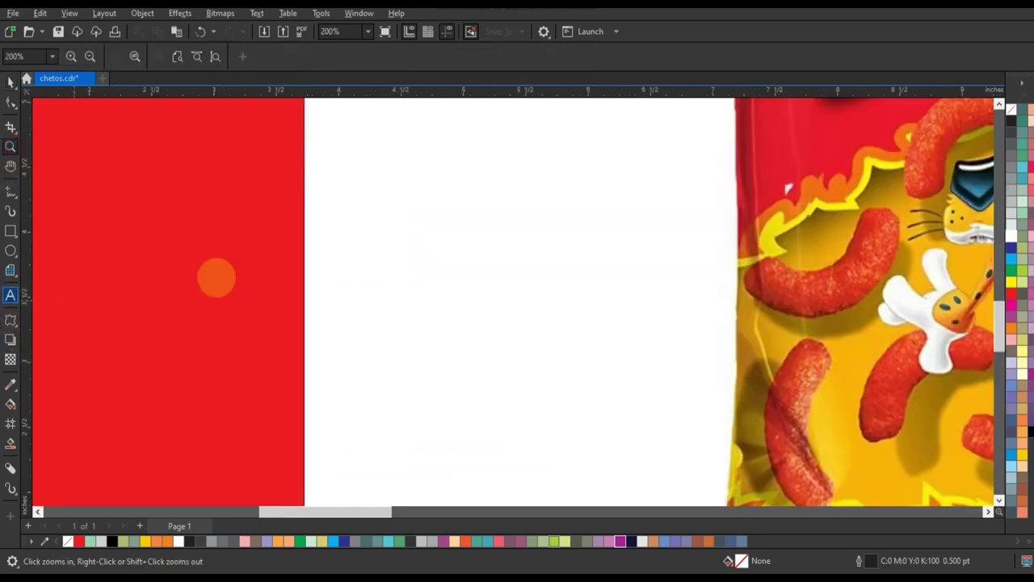
pyautogui.scroll(-1, 242, 311)
pyautogui.scroll(-1, 355, 352)
pyautogui.scroll(-1, 493, 364)
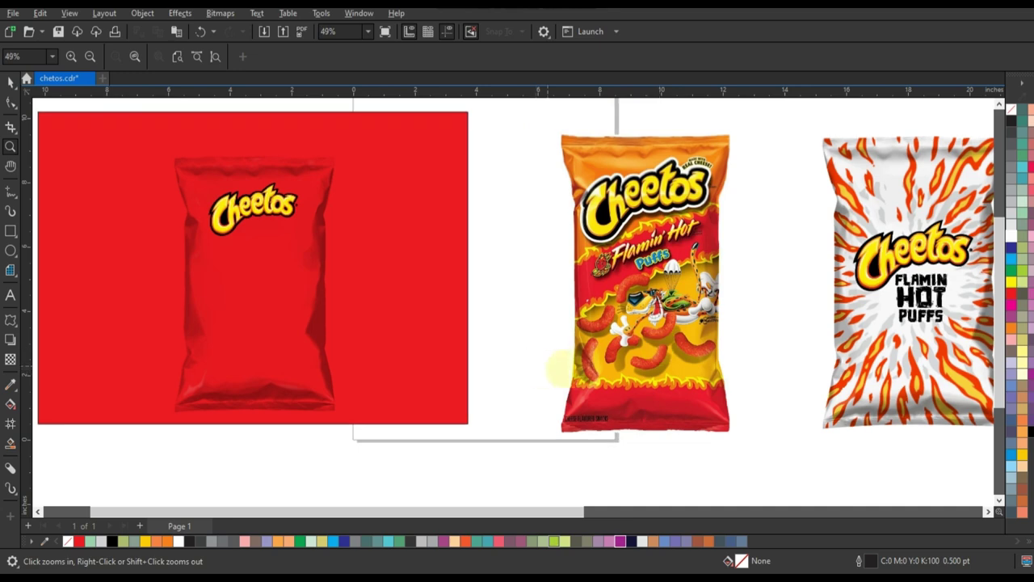
pyautogui.scroll(2, 800, 452)
pyautogui.click(11, 294)
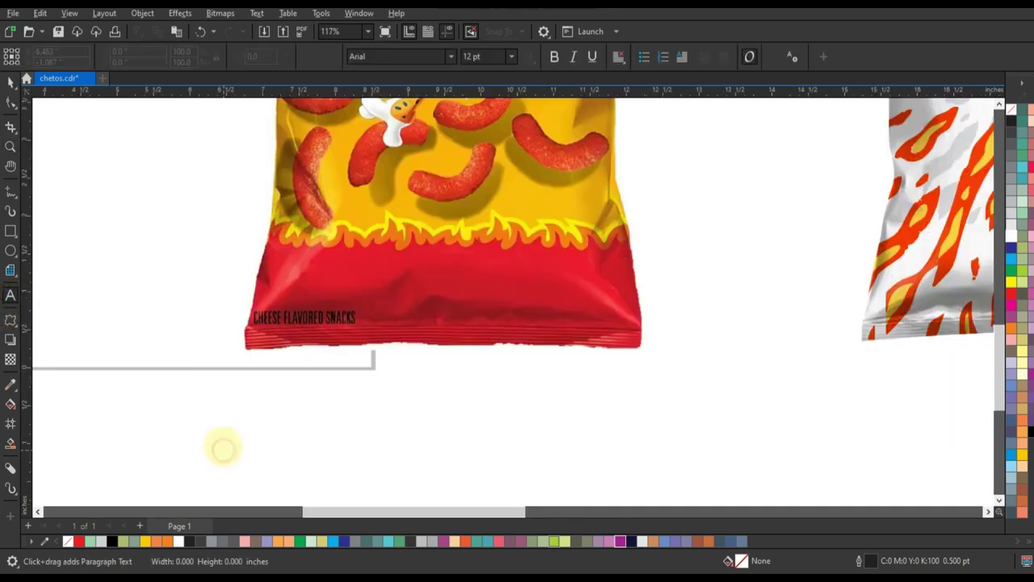
# Step: Type CHEESE FLAVORED SNACKS below the reference bag and set it in Die in a fire PG
pyautogui.click(223, 448)
pyautogui.write('CHEESE FLAVORED SNAK')
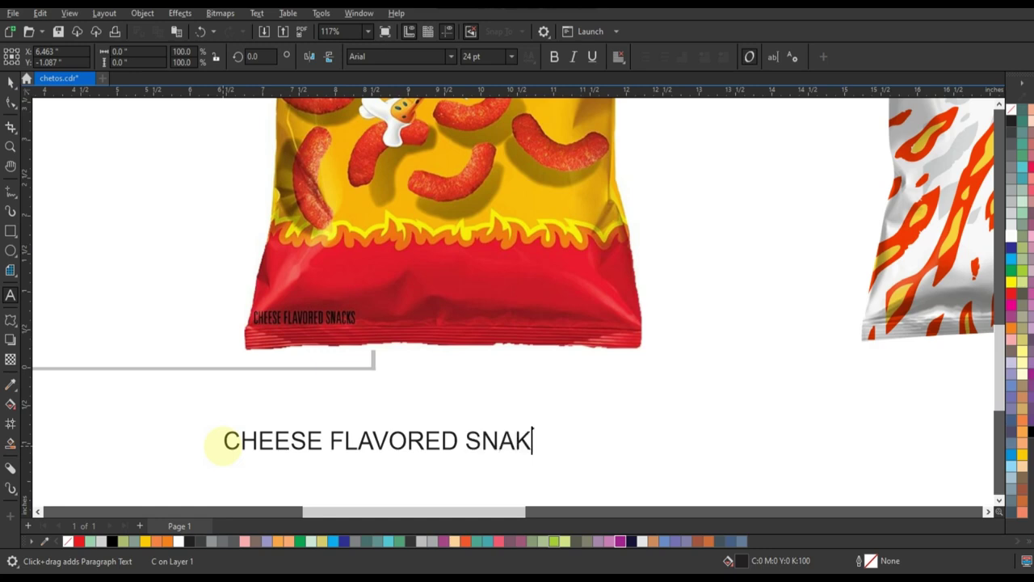
pyautogui.press('BackSpace')
pyautogui.write('CKS')
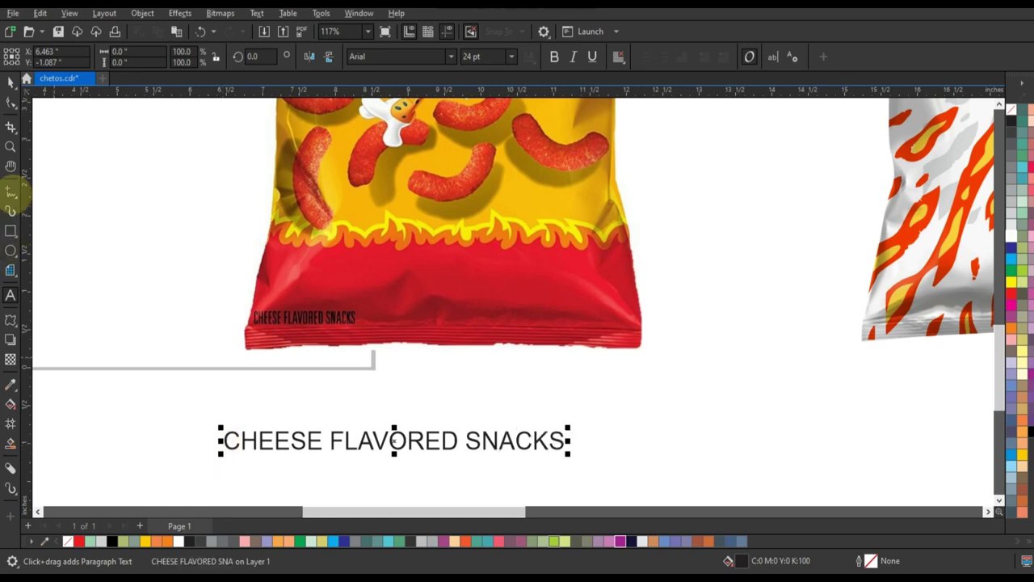
pyautogui.click(11, 82)
pyautogui.click(450, 57)
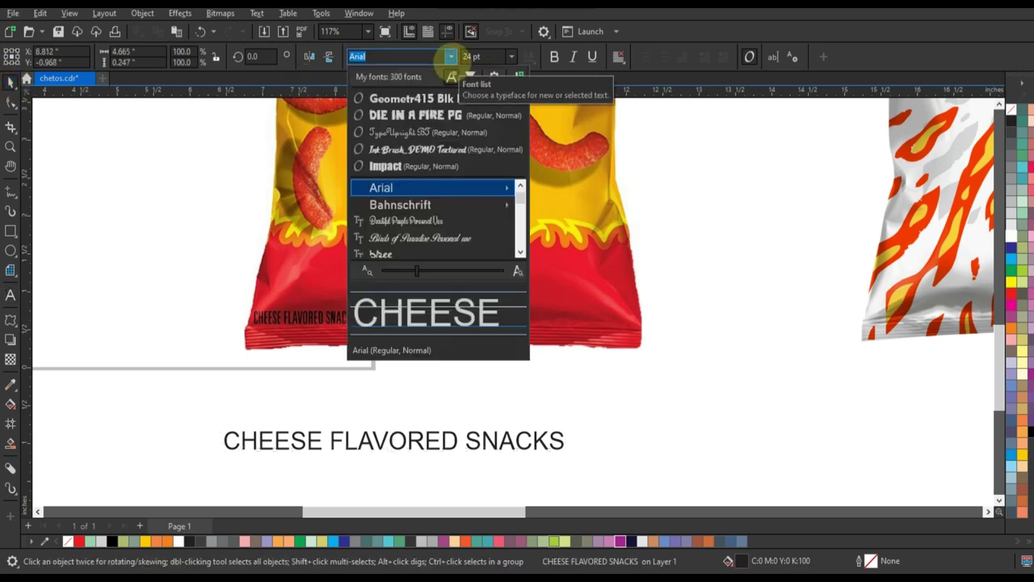
pyautogui.click(404, 115)
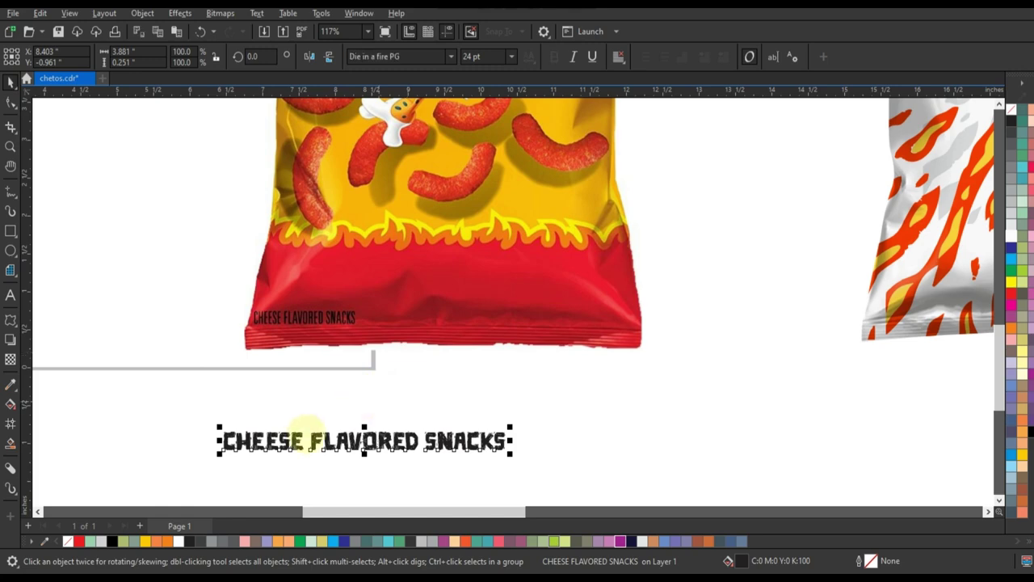
pyautogui.press('F4')
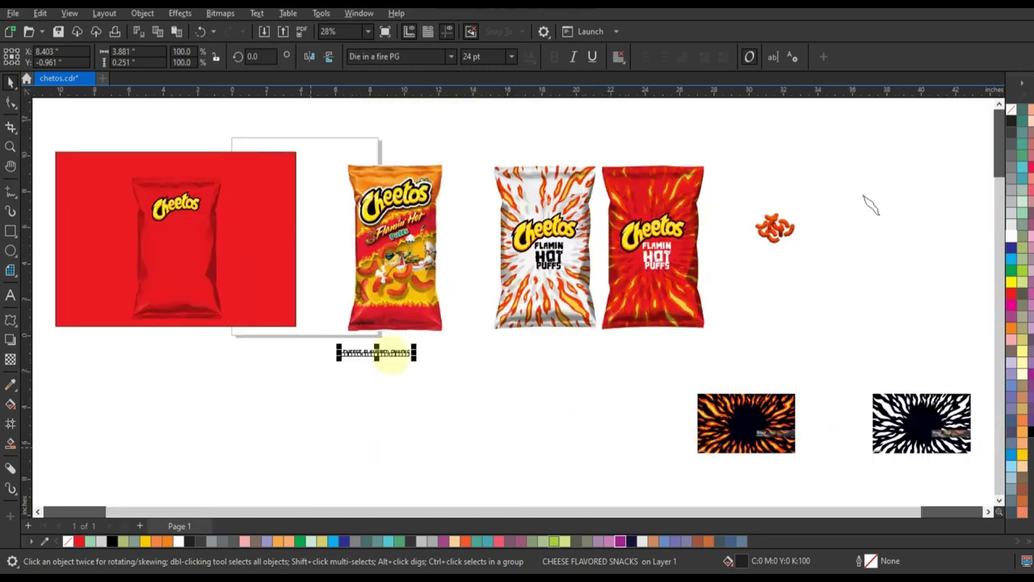
# Step: Move the CHEESE FLAVORED SNACKS text onto the red bag and make it white
pyautogui.moveTo(392, 356); pyautogui.dragTo(666, 211)
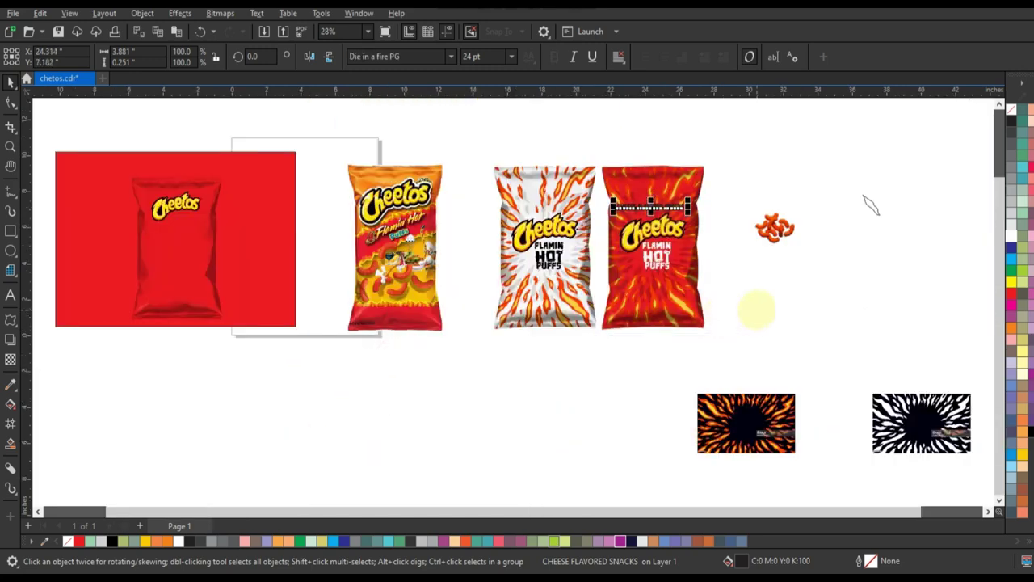
pyautogui.moveTo(755, 342); pyautogui.dragTo(439, 143)
pyautogui.hotkey('shift', 'F2')
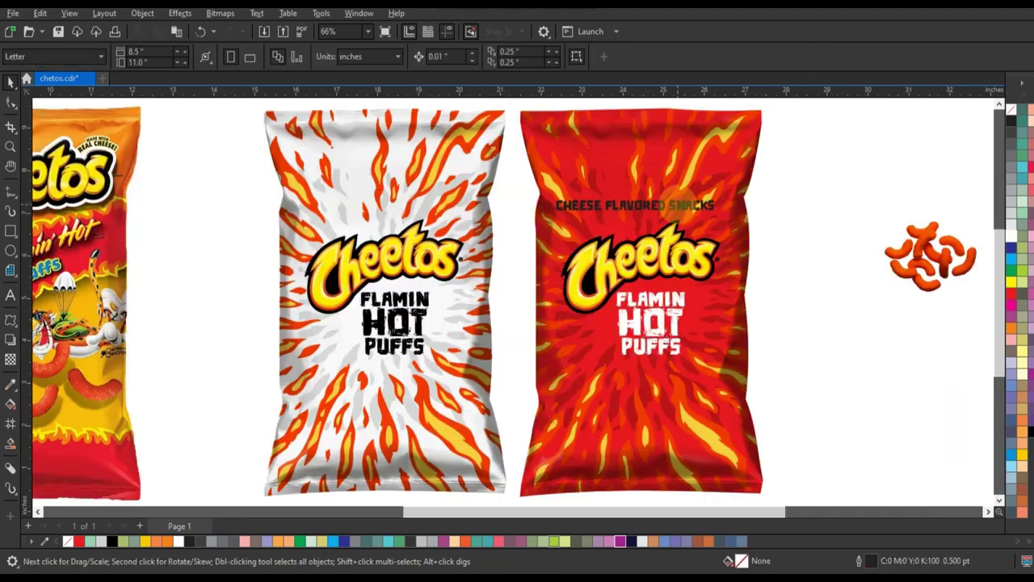
pyautogui.click(675, 204)
pyautogui.click(1011, 231)
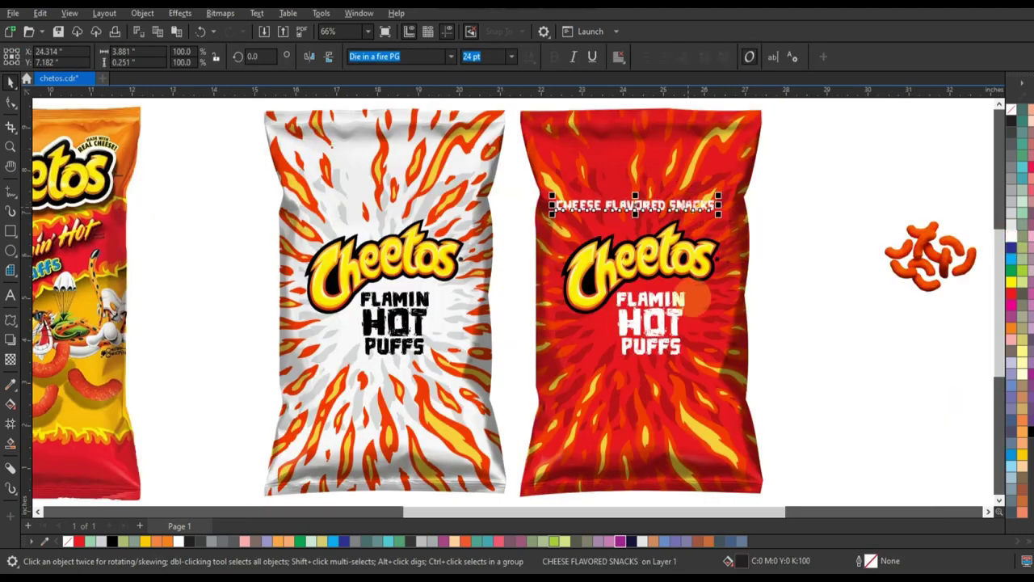
# Step: Shrink the white tagline to about 13 pt at the red bag's bottom, and place a copy on the white bag
pyautogui.moveTo(636, 205); pyautogui.dragTo(643, 404)
pyautogui.moveTo(725, 418)
pyautogui.mouseDown()
pyautogui.moveTo(666, 416)
pyautogui.moveTo(673, 470)
pyautogui.moveTo(661, 471)
pyautogui.mouseUp()
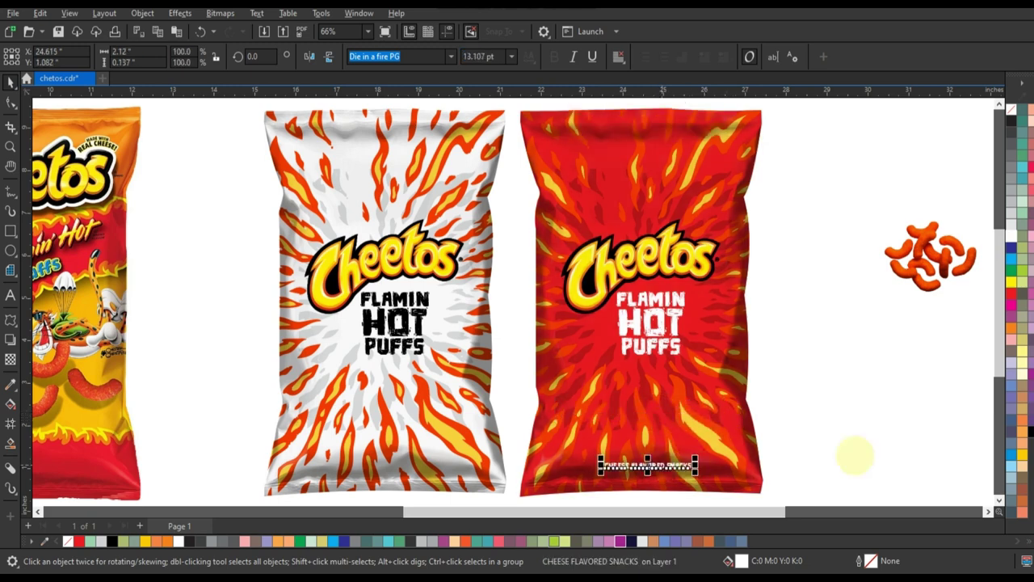
pyautogui.click(848, 450)
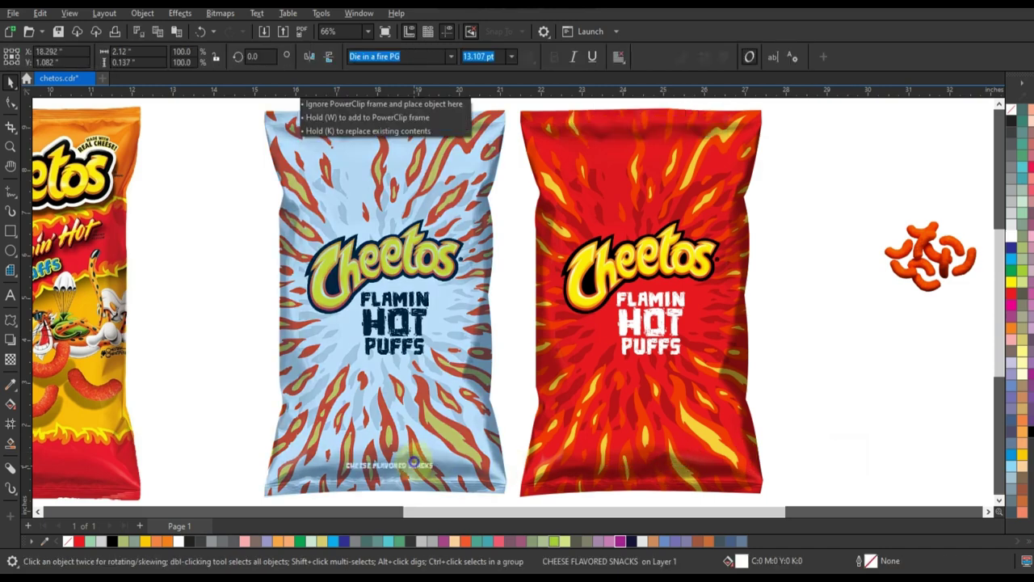
pyautogui.moveTo(436, 462); pyautogui.dragTo(384, 467)
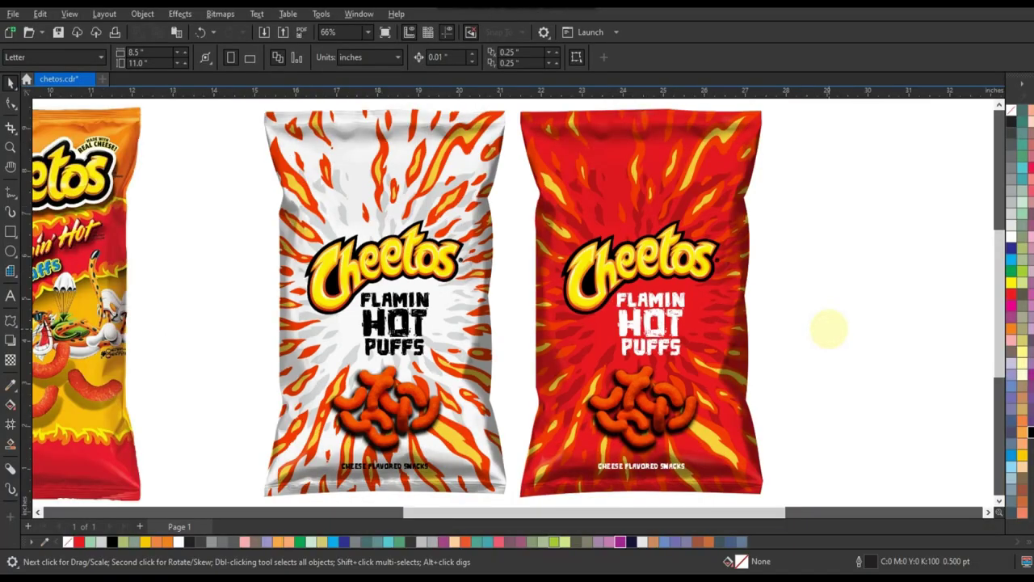
# Step: Zoom out to view the reference bag beside both finished flame bag designs
pyautogui.scroll(-1, 828, 328)
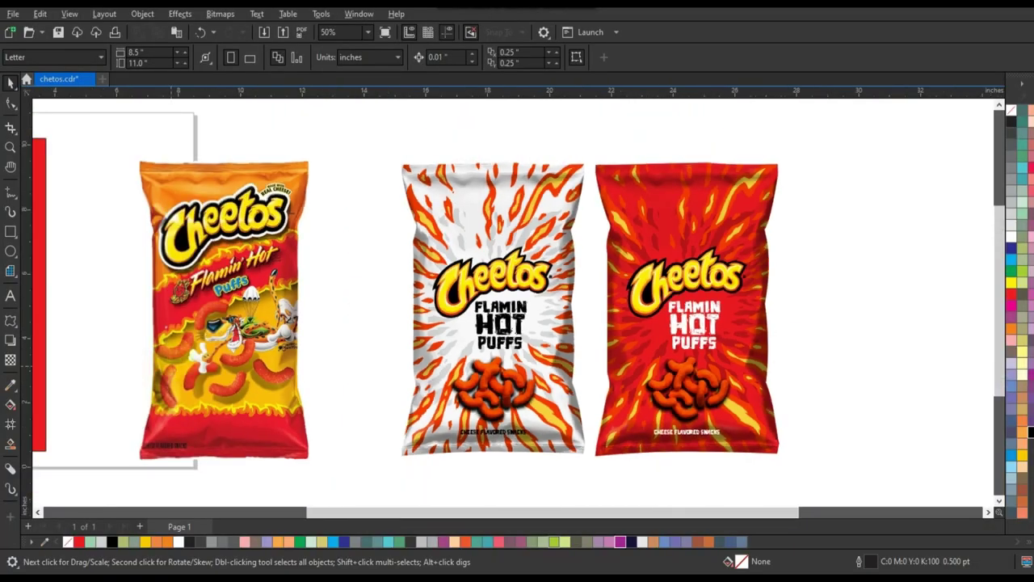